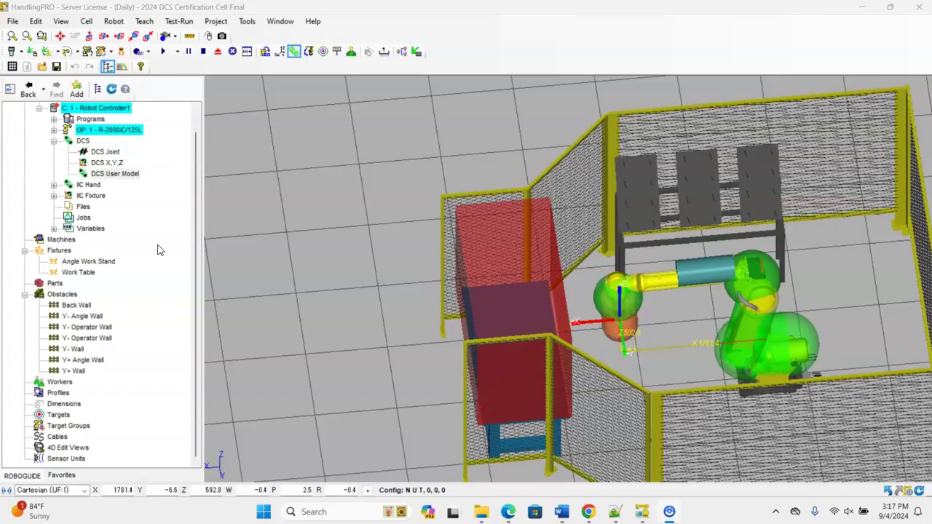
Step: Pan, zoom and orbit the cell view to inspect the wrist safety zones and red wall
{"action": "middle_click_drag", "start_coordinate": [597, 235], "coordinate": [543, 204]}
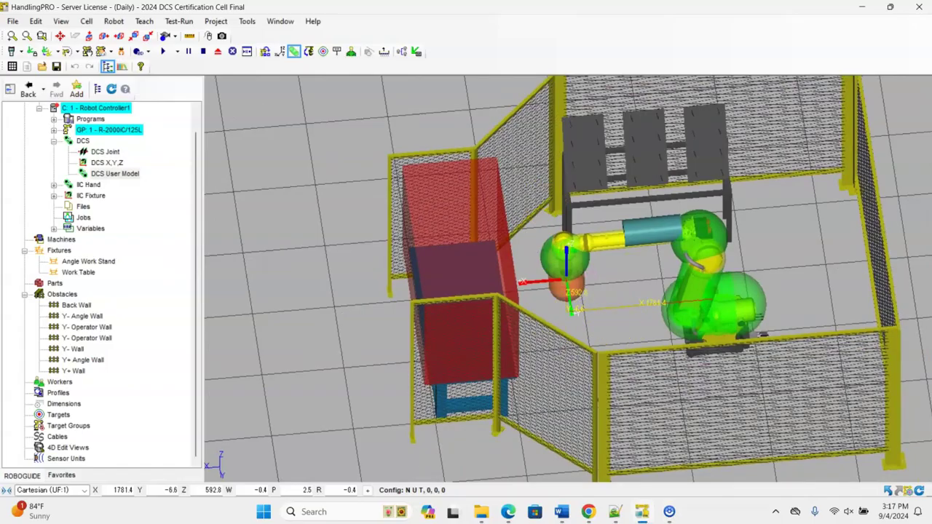
{"action": "right_click_drag", "start_coordinate": [614, 315], "coordinate": [662, 295]}
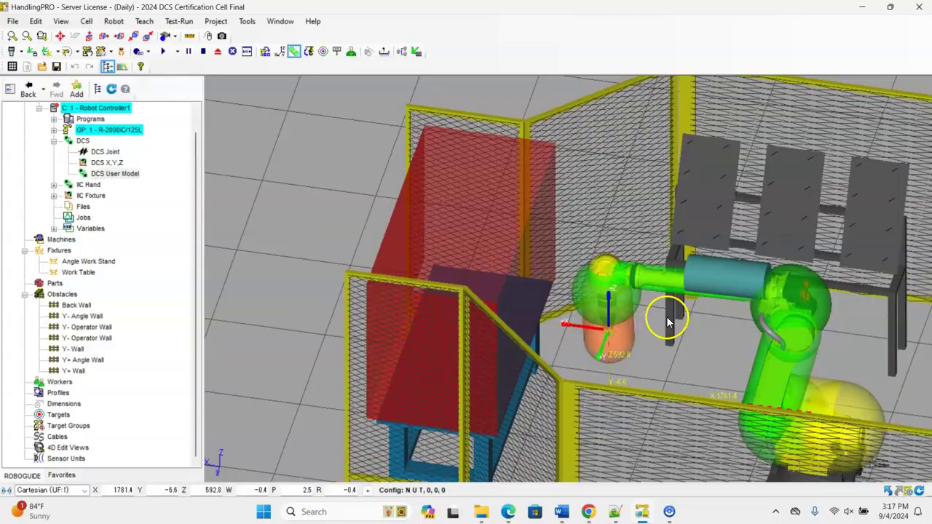
{"action": "scroll", "coordinate": [601, 303], "scroll_direction": "up", "scroll_amount": 4}
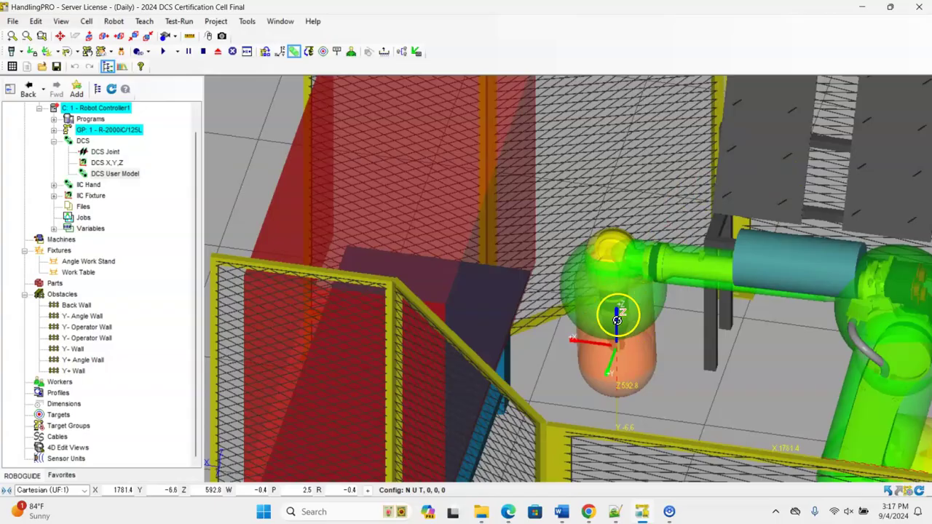
{"action": "scroll", "coordinate": [629, 317], "scroll_direction": "up", "scroll_amount": 3}
{"action": "right_click_drag", "start_coordinate": [630, 305], "coordinate": [680, 301]}
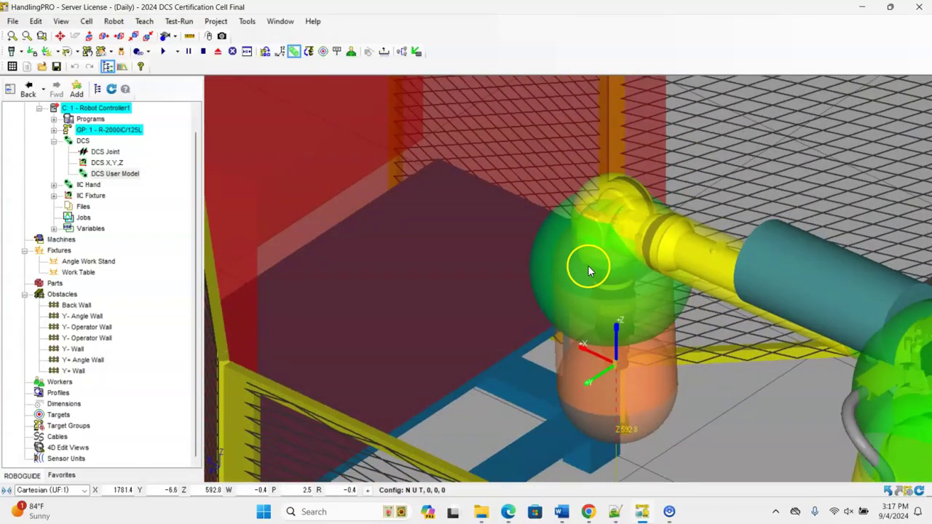
{"action": "right_click_drag", "start_coordinate": [589, 267], "coordinate": [652, 343]}
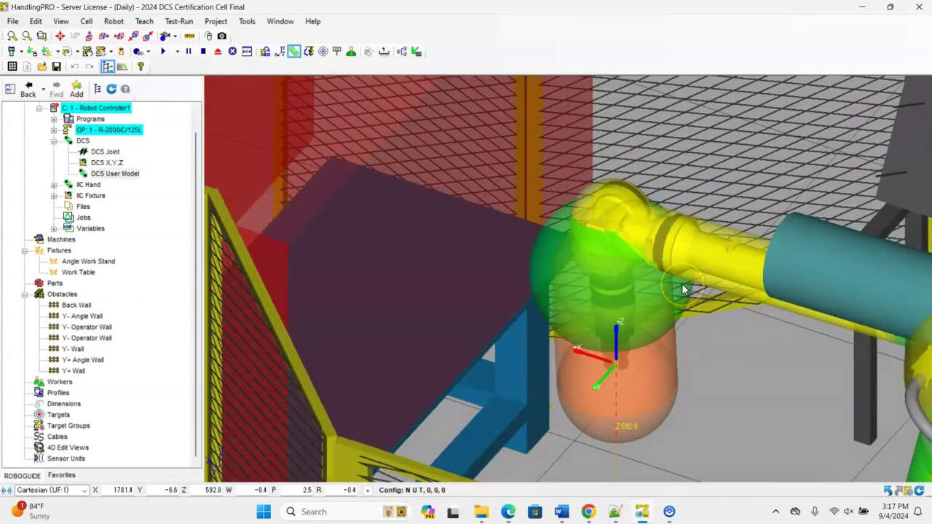
{"action": "right_click_drag", "start_coordinate": [683, 289], "coordinate": [759, 304]}
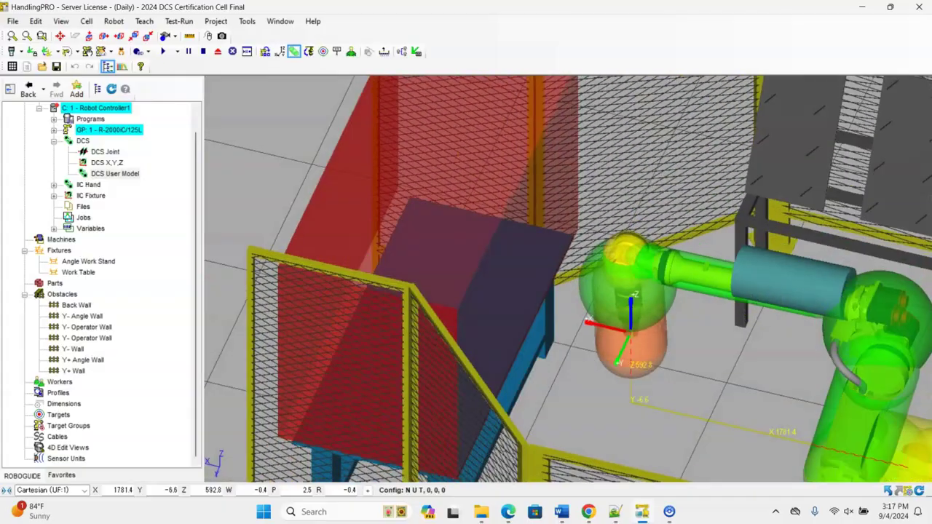
Step: Show the virtual teach pendant and raise its window higher on screen
{"action": "left_click", "coordinate": [11, 53]}
{"action": "right_click_drag", "start_coordinate": [706, 354], "coordinate": [659, 300]}
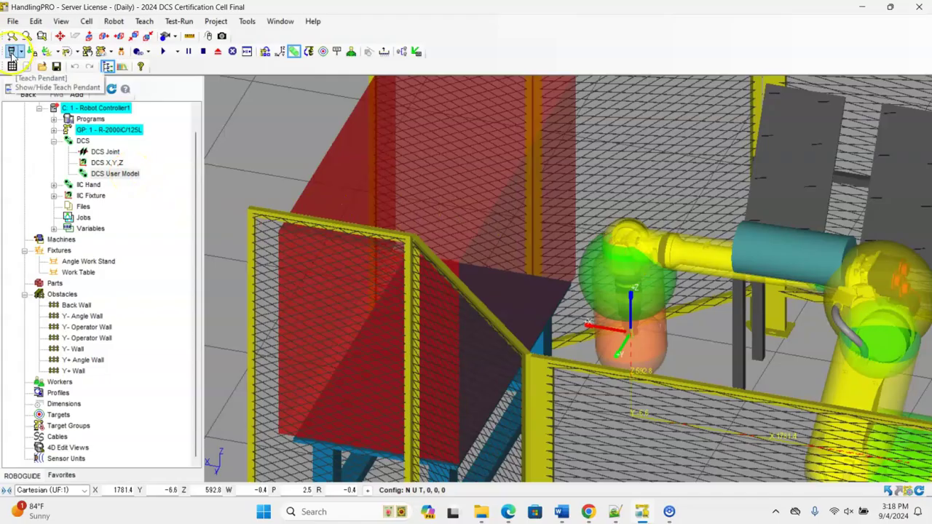
{"action": "left_click", "coordinate": [12, 51]}
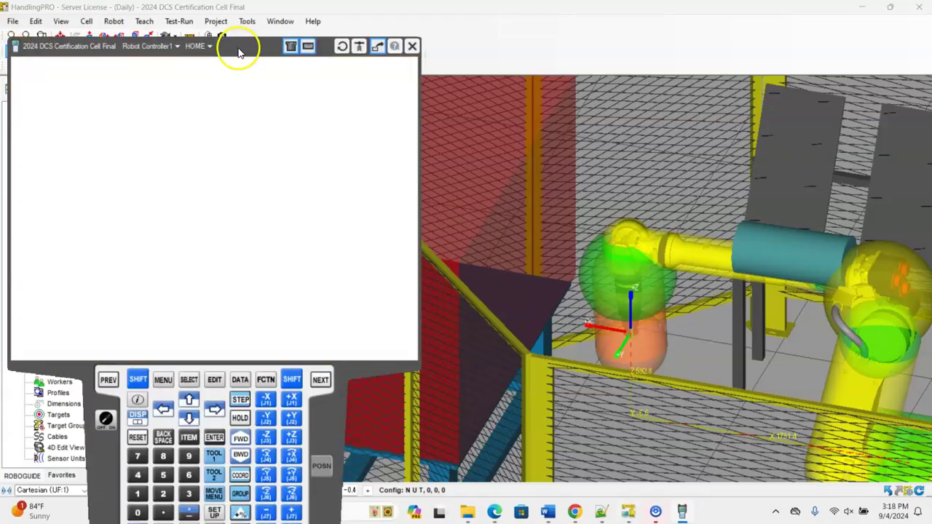
{"action": "left_click_drag", "start_coordinate": [237, 45], "coordinate": [246, 28]}
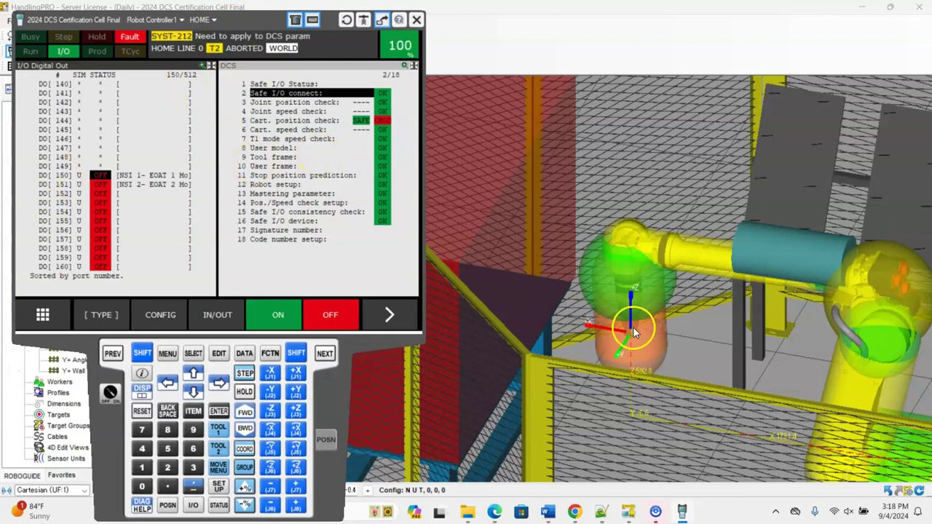
{"action": "left_click", "coordinate": [101, 139]}
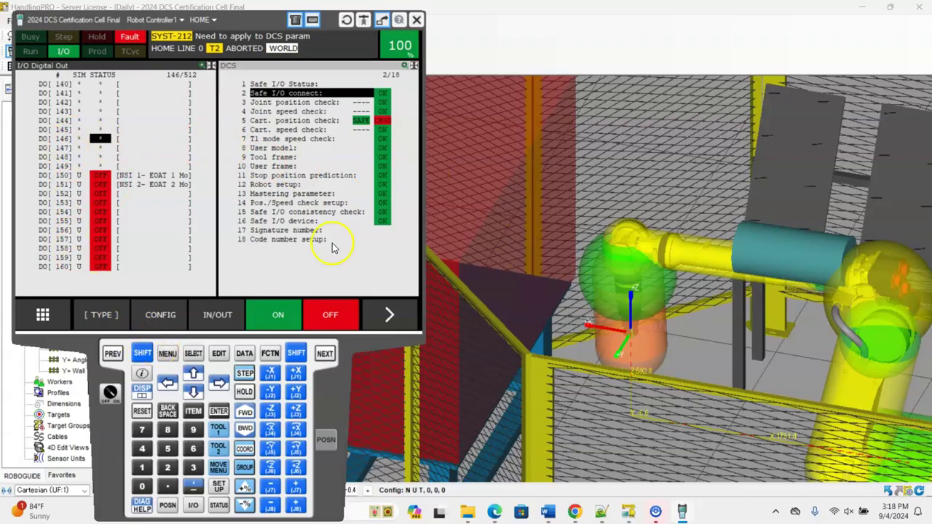
{"action": "left_click", "coordinate": [311, 129]}
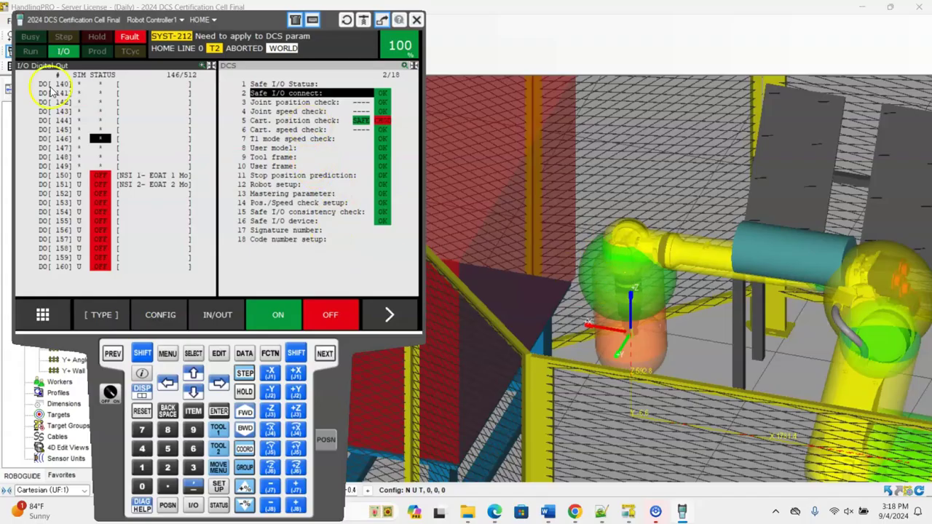
{"action": "left_click", "coordinate": [269, 157]}
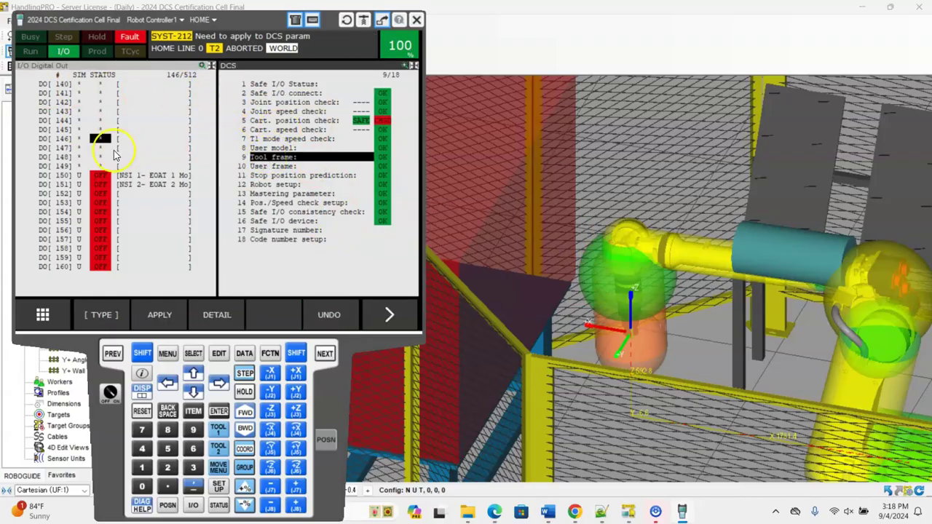
Step: Set the pendant display to Single and open SYSTEM > DCS from the second menu page
{"action": "left_click", "coordinate": [142, 393]}
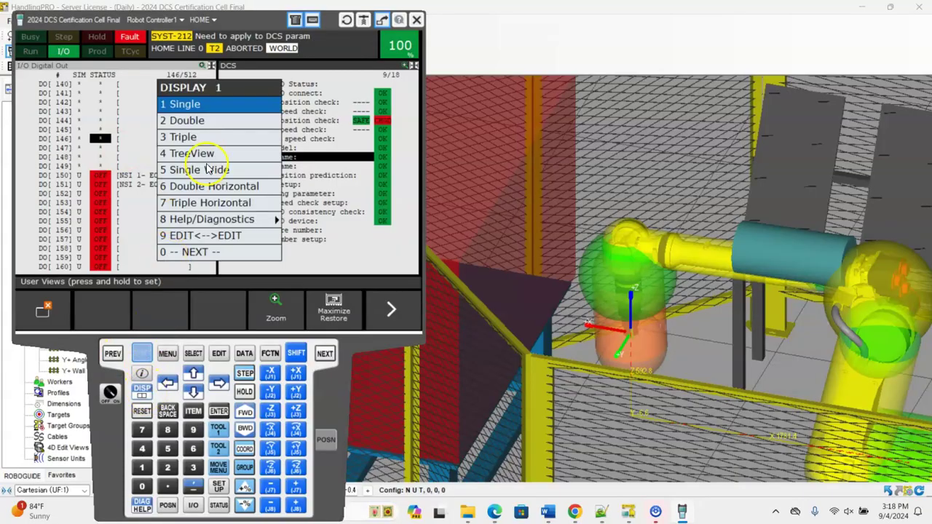
{"action": "left_click", "coordinate": [191, 104]}
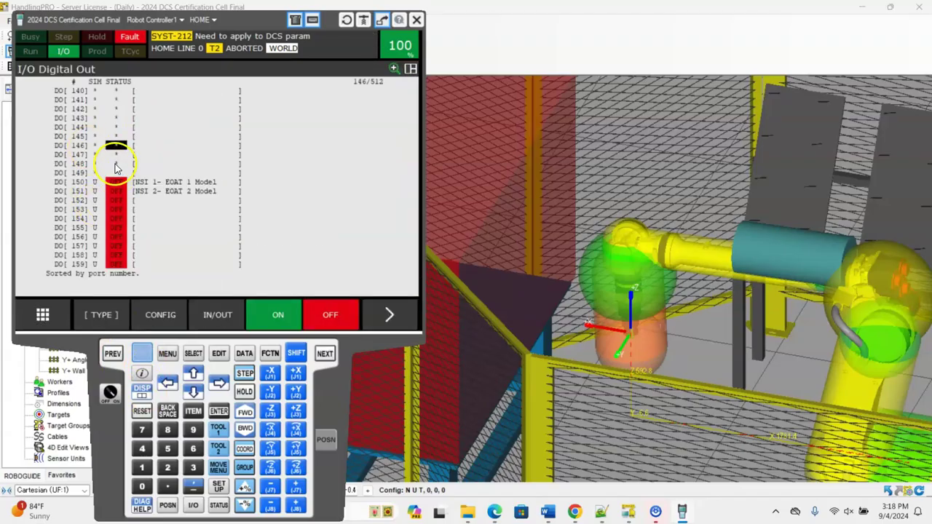
{"action": "left_click", "coordinate": [167, 353]}
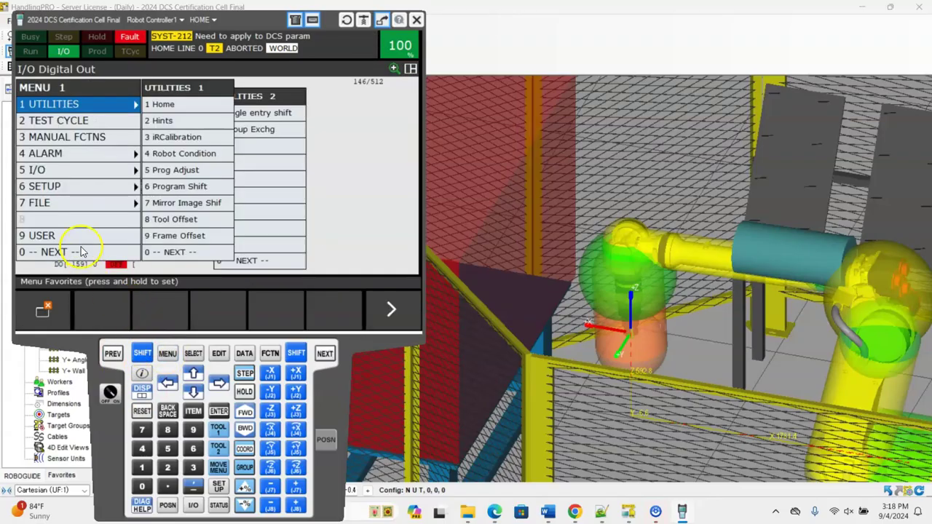
{"action": "left_click", "coordinate": [82, 251]}
{"action": "left_click", "coordinate": [110, 185]}
{"action": "left_click", "coordinate": [151, 202]}
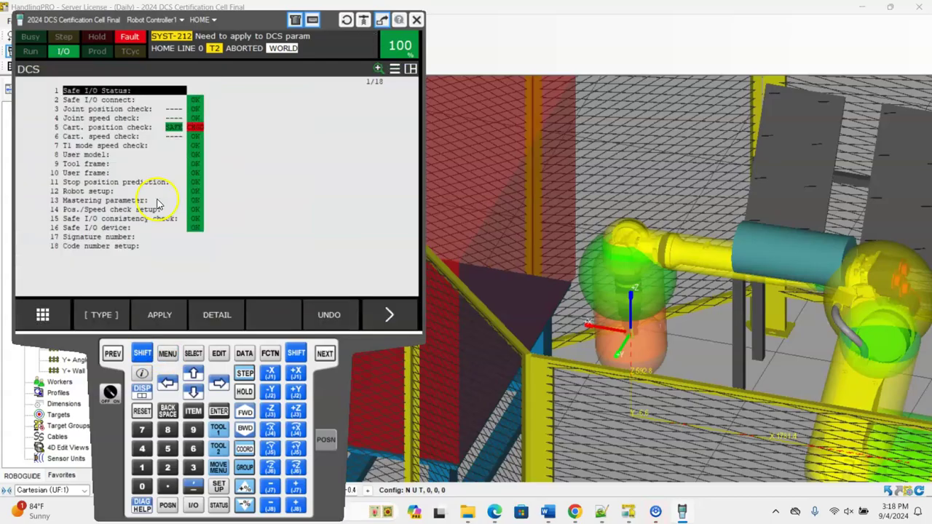
Step: Open the DCS Tool frame details and enter 1 for the first tool entry
{"action": "left_click", "coordinate": [91, 164]}
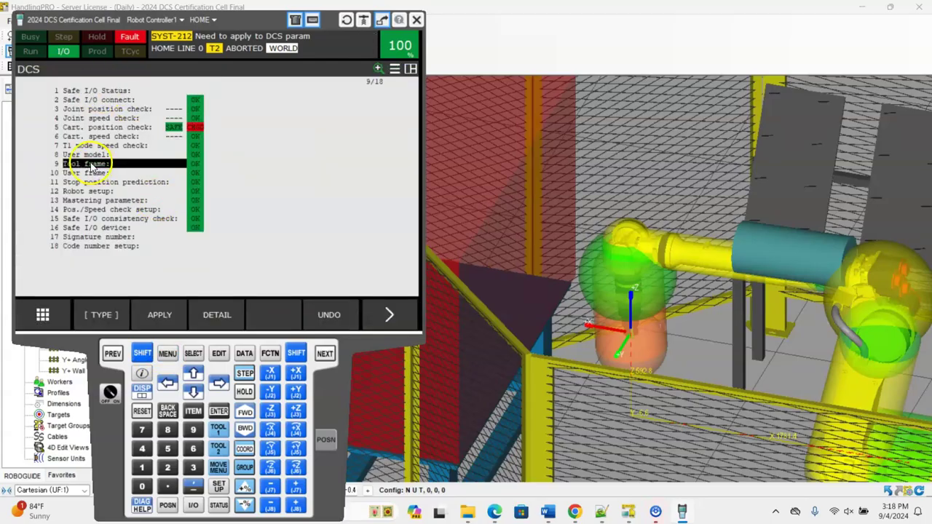
{"action": "left_click", "coordinate": [212, 315]}
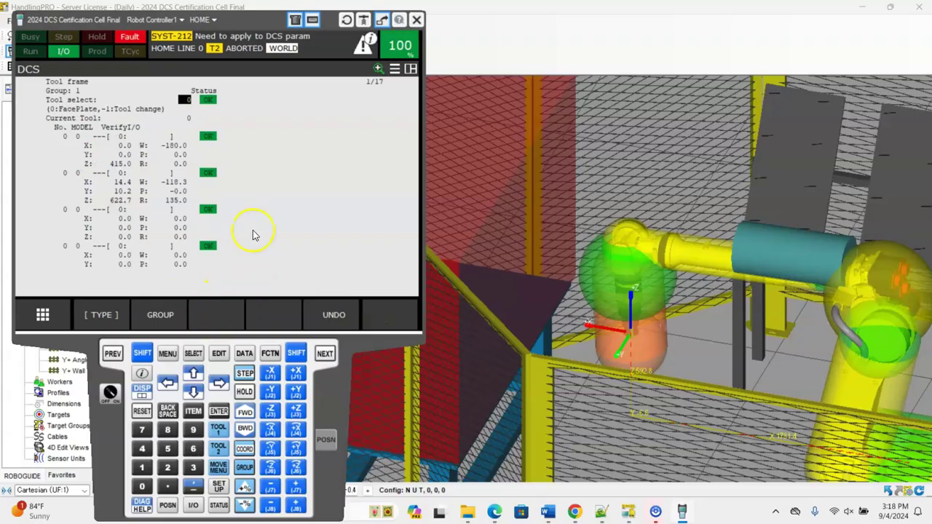
{"action": "left_click", "coordinate": [73, 145]}
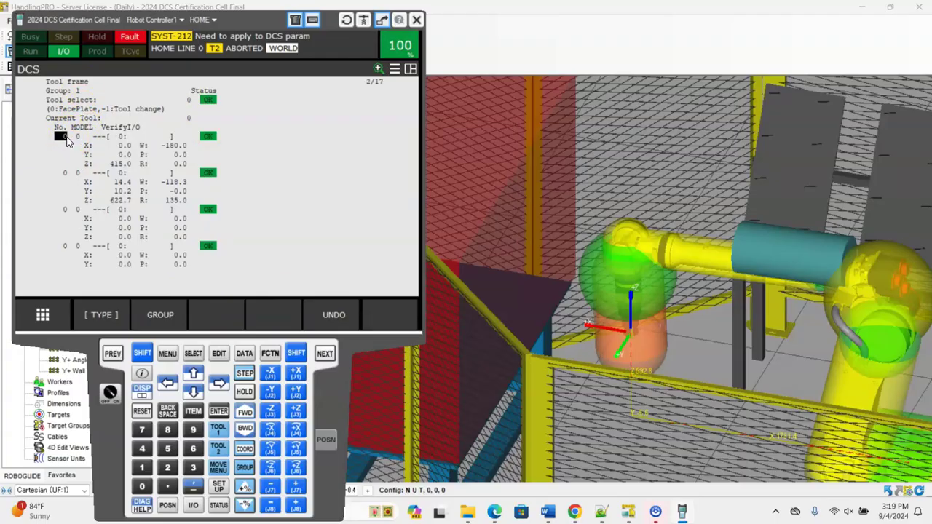
{"action": "left_click", "coordinate": [66, 140]}
{"action": "left_click", "coordinate": [279, 314]}
{"action": "type", "text": "1"}
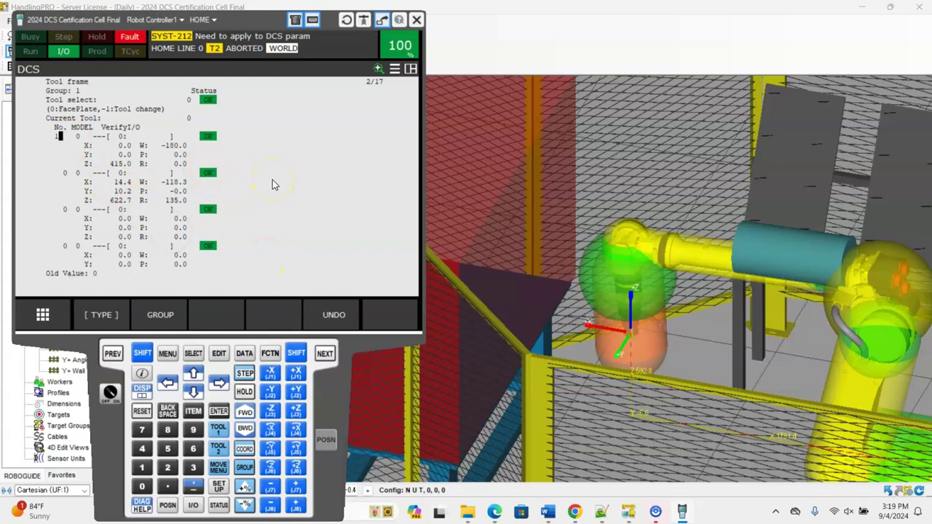
{"action": "key", "text": "Return"}
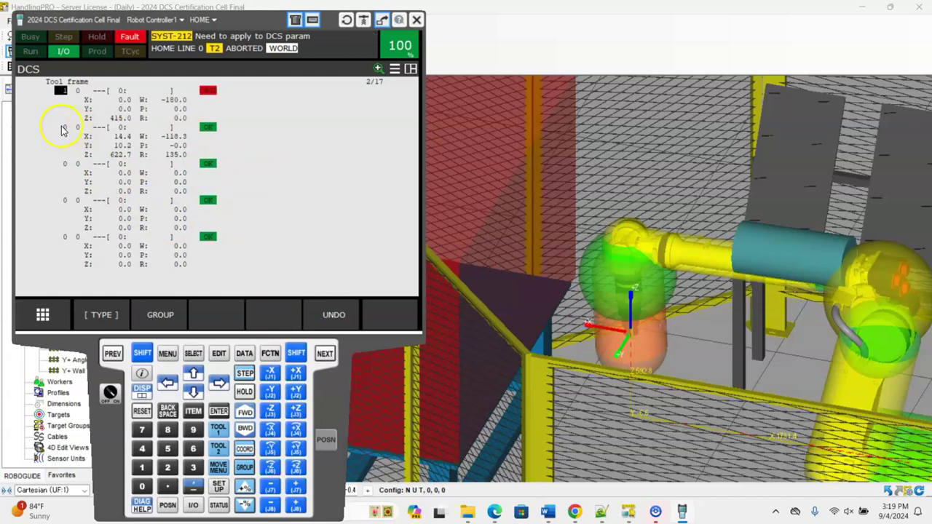
Step: Enter 2 for the second tool entry's number
{"action": "left_click", "coordinate": [63, 127]}
{"action": "type", "text": "1"}
{"action": "key", "text": "Return"}
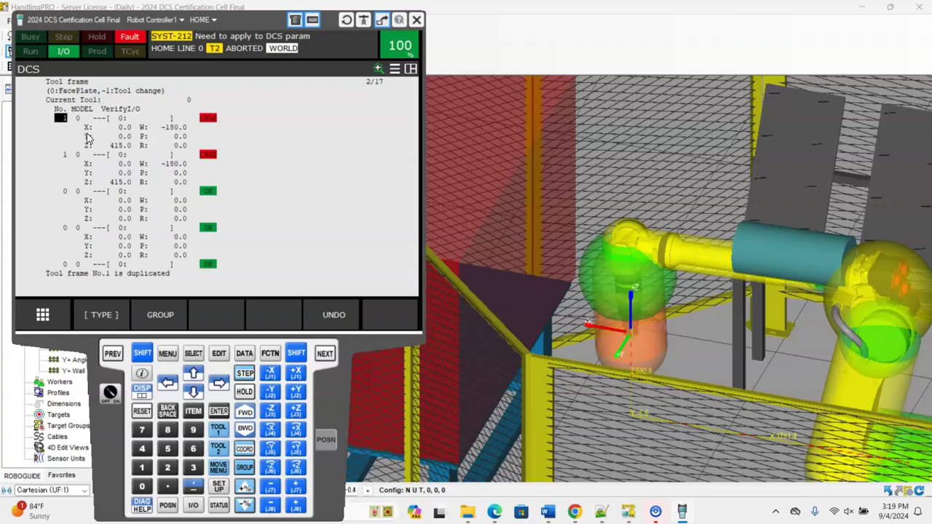
{"action": "left_click", "coordinate": [64, 156]}
{"action": "type", "text": "2"}
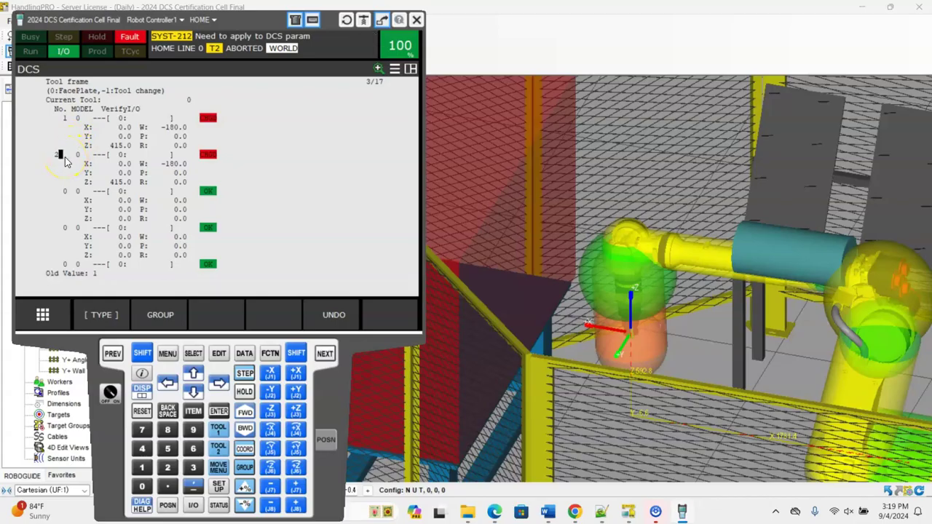
{"action": "key", "text": "Return"}
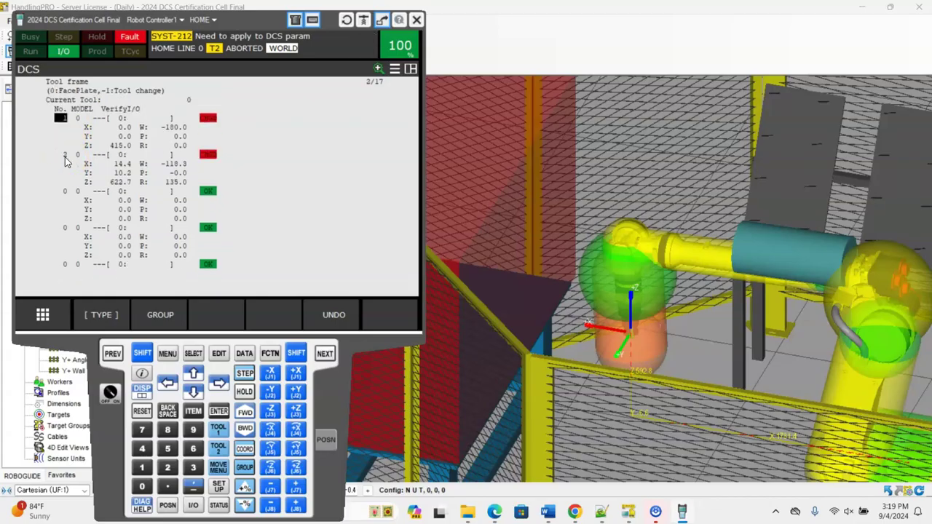
{"action": "left_click", "coordinate": [63, 124]}
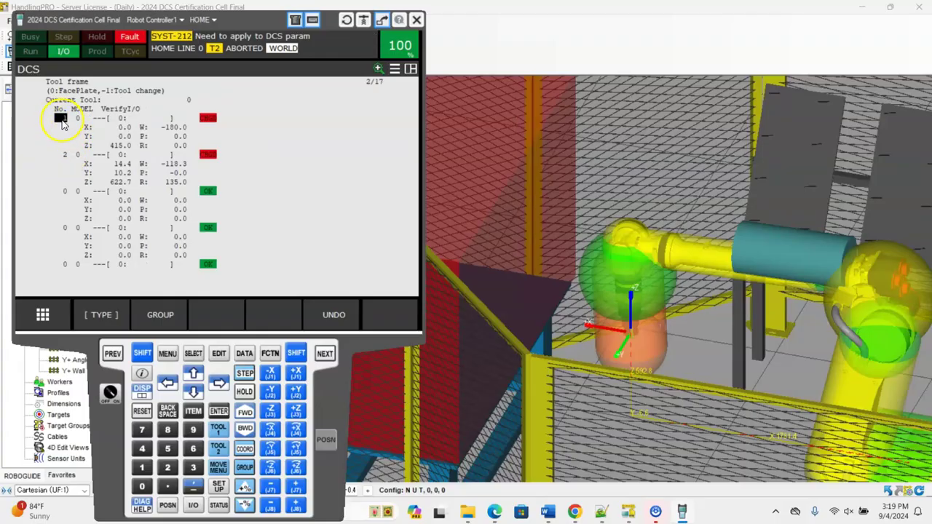
{"action": "left_click", "coordinate": [62, 161]}
{"action": "left_click", "coordinate": [94, 113]}
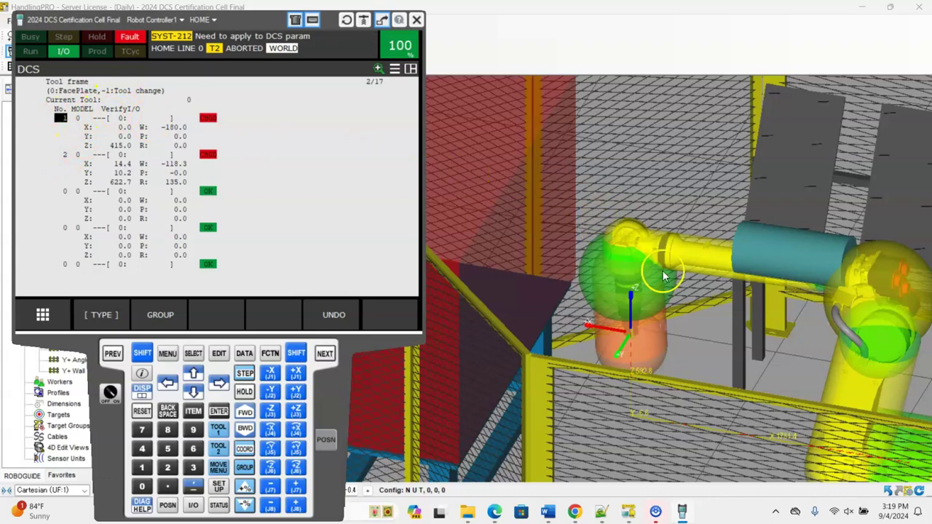
Step: Enter model 1 in tool frame 1's MODEL field and model 2 in frame 2's
{"action": "left_click", "coordinate": [78, 119]}
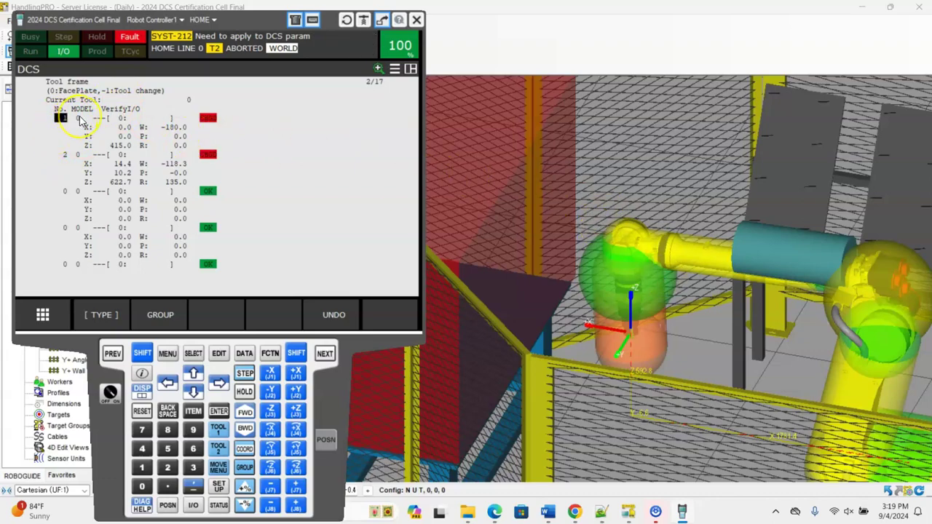
{"action": "type", "text": "1"}
{"action": "key", "text": "Return"}
{"action": "left_click", "coordinate": [82, 163]}
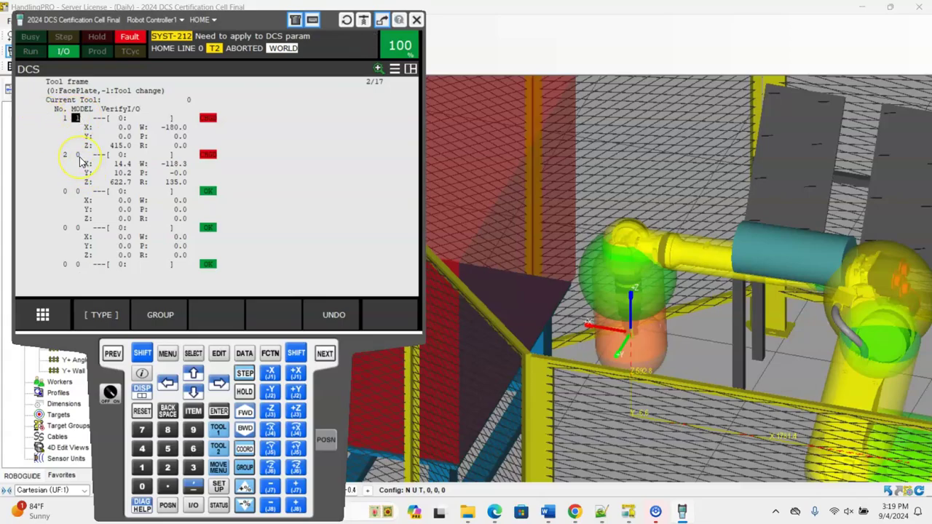
{"action": "type", "text": "2"}
{"action": "key", "text": "Return"}
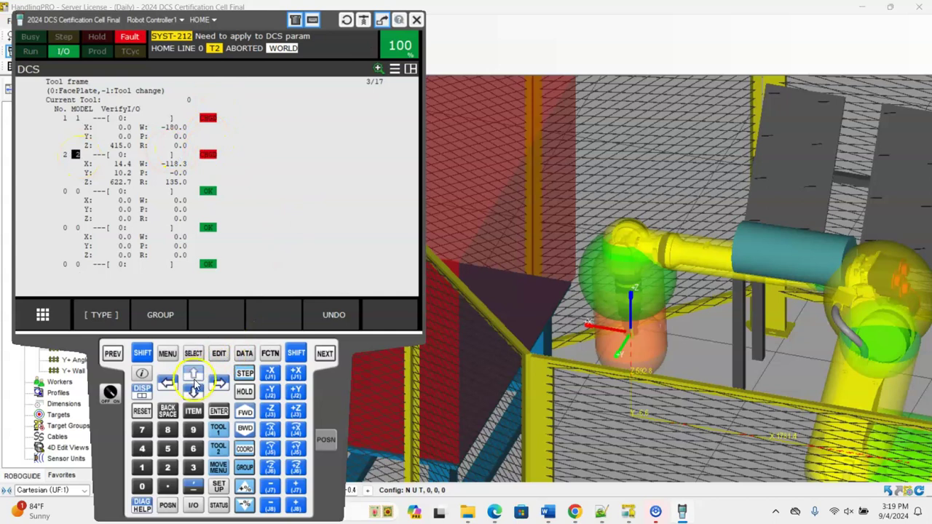
Step: Set the DCS Tool select value to -1 for tool change
{"action": "key", "text": "Up"}
{"action": "key", "text": "Up"}
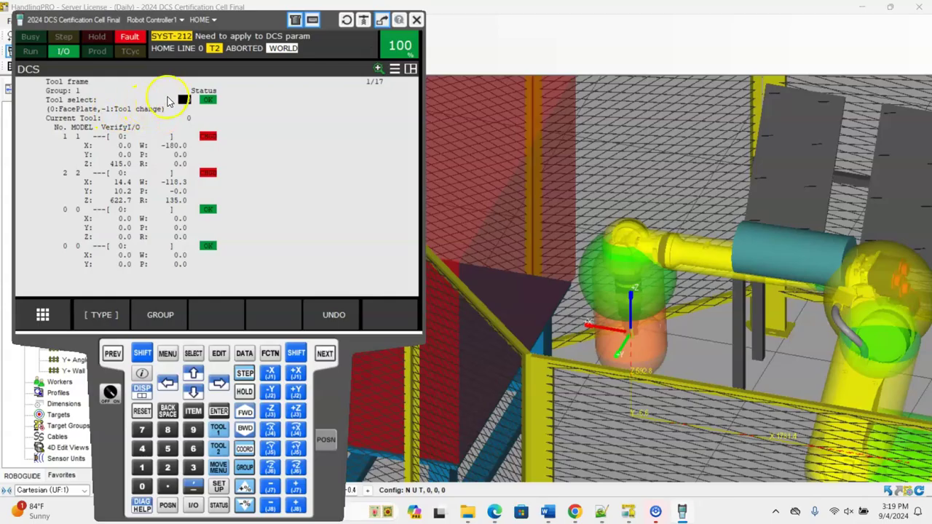
{"action": "type", "text": "-1"}
{"action": "key", "text": "Return"}
{"action": "mouse_move", "coordinate": [682, 296]}
{"action": "left_mouse_down"}
{"action": "mouse_move", "coordinate": [679, 274]}
{"action": "mouse_move", "coordinate": [728, 256]}
{"action": "left_mouse_up"}
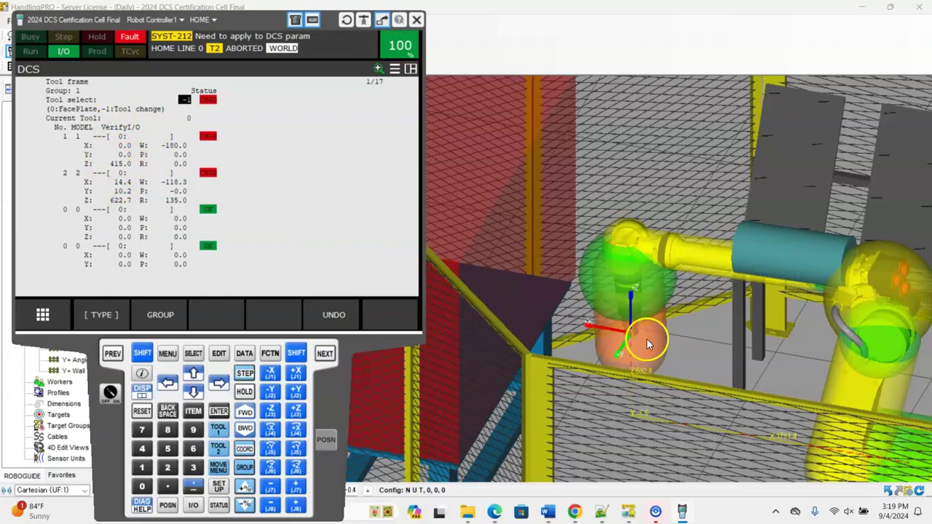
Step: Set tool 1 and tool 2 Verify I/O to SIR, confirming index 2 for tool 2
{"action": "left_click", "coordinate": [99, 138]}
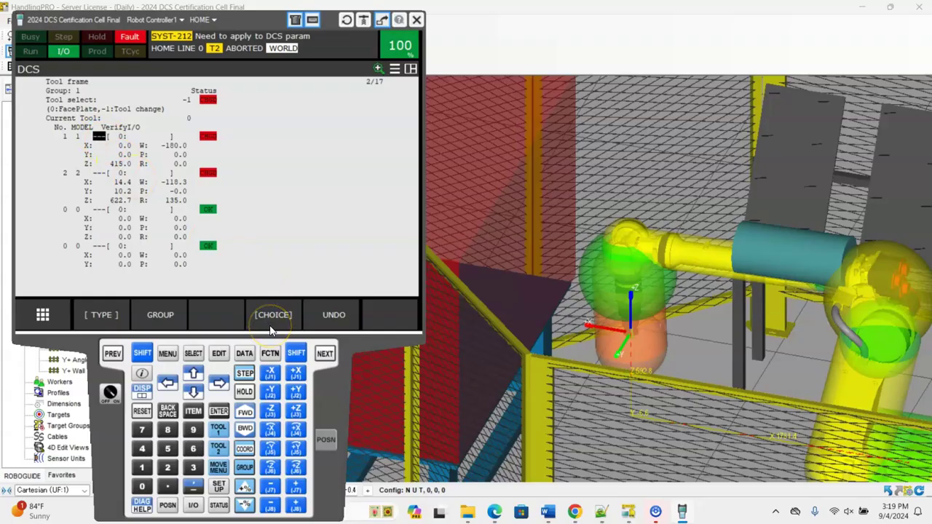
{"action": "left_click", "coordinate": [268, 319]}
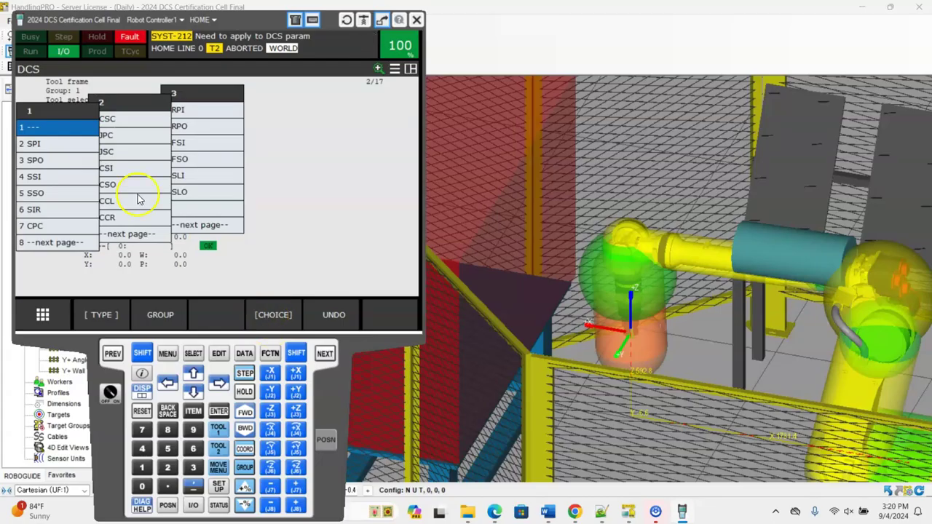
{"action": "left_click", "coordinate": [71, 211]}
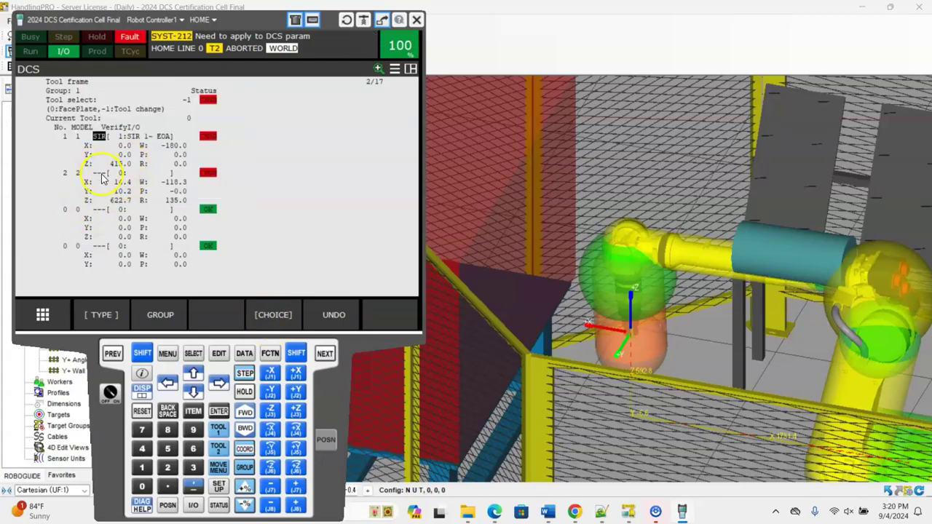
{"action": "left_click", "coordinate": [100, 175]}
{"action": "left_click", "coordinate": [264, 315]}
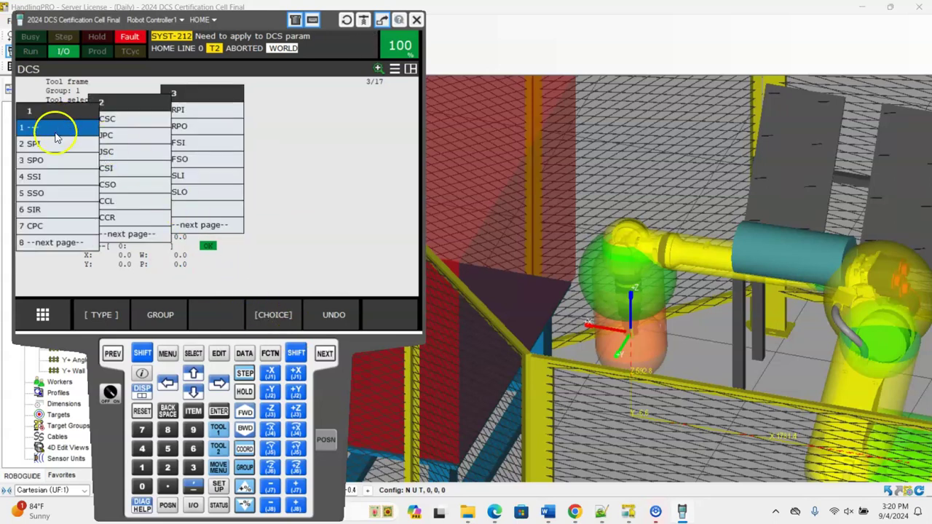
{"action": "left_click", "coordinate": [67, 209]}
{"action": "left_click", "coordinate": [122, 177]}
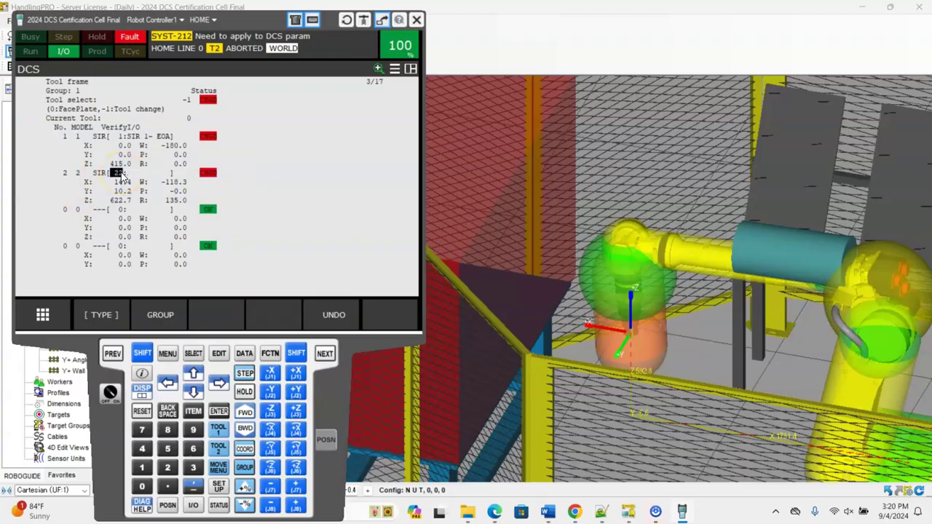
{"action": "key", "text": "Return"}
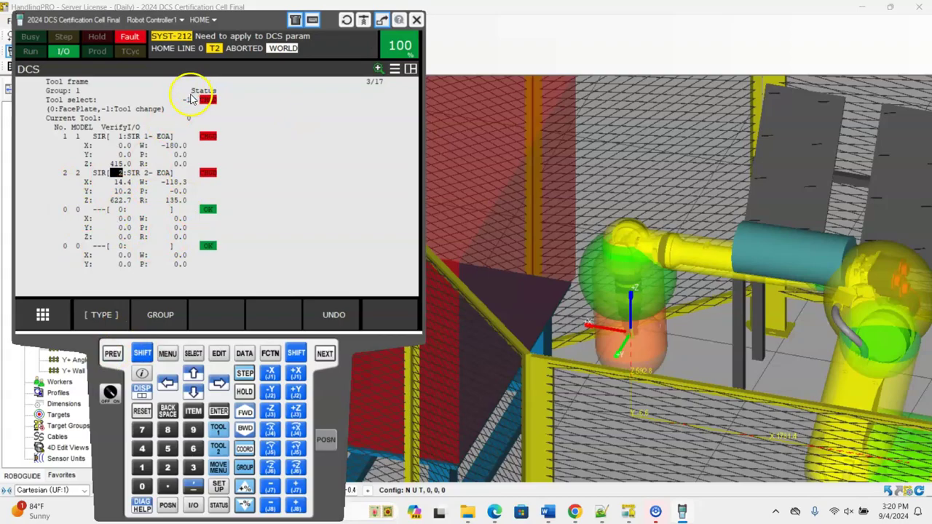
Step: Return to the DCS list, open Safe I/O connect and clear the first connection line
{"action": "left_click", "coordinate": [112, 353]}
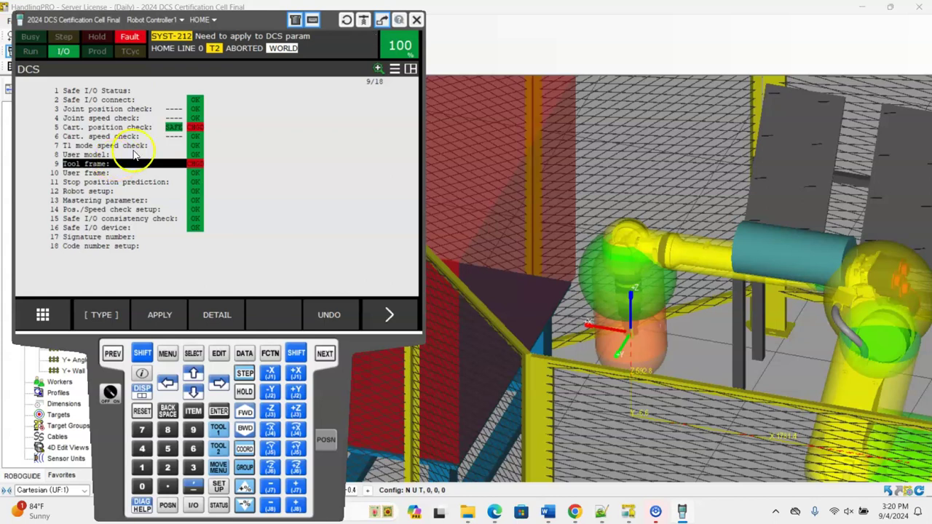
{"action": "left_click", "coordinate": [117, 104]}
{"action": "left_click", "coordinate": [216, 318]}
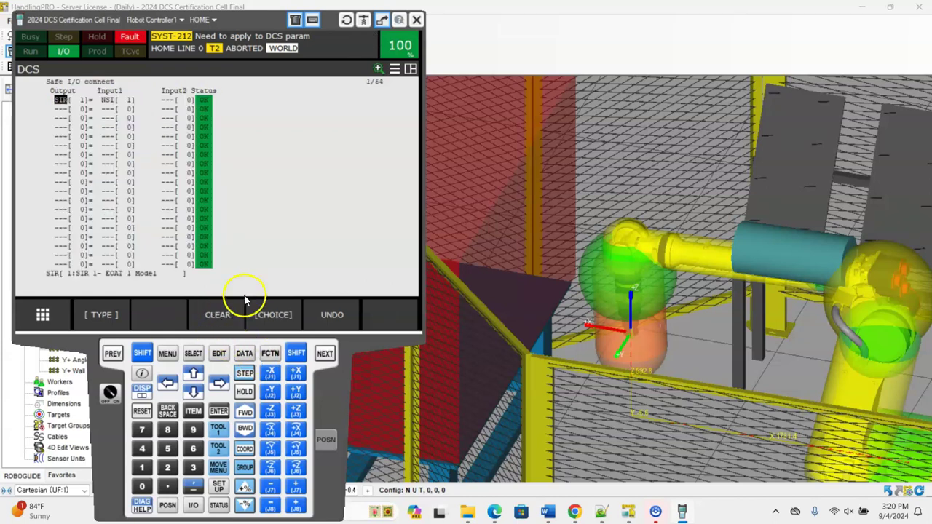
{"action": "left_click", "coordinate": [217, 314]}
{"action": "left_click", "coordinate": [275, 318]}
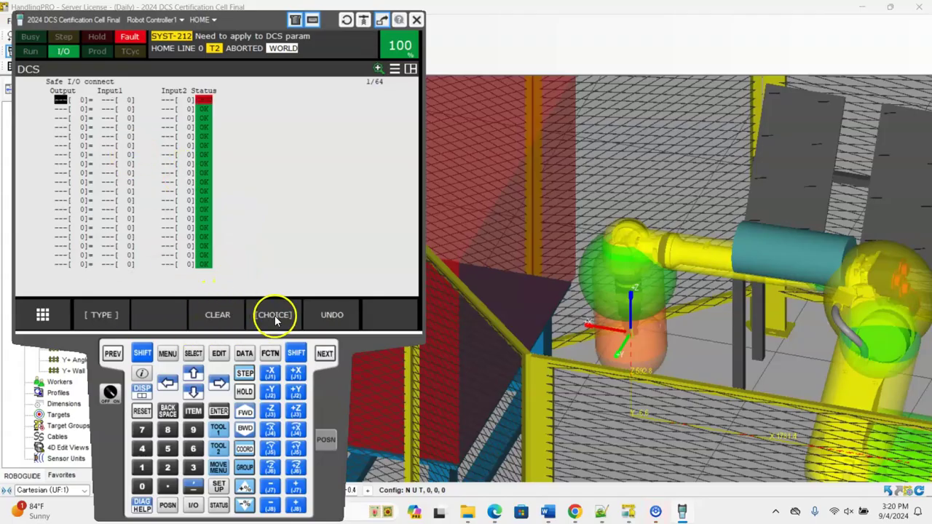
Step: Set connection row 1's output to SIR[1] and page the input types to NSI
{"action": "left_click", "coordinate": [62, 103]}
{"action": "left_click", "coordinate": [273, 315]}
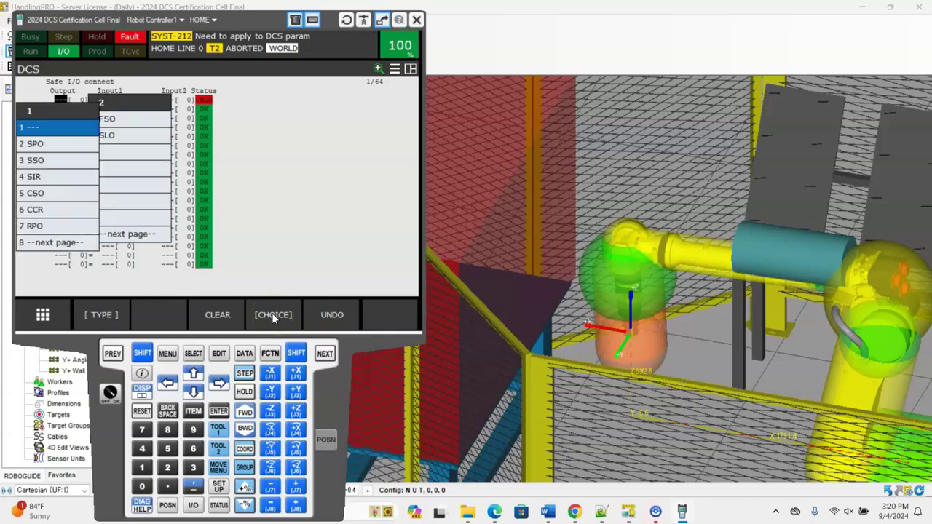
{"action": "left_click", "coordinate": [121, 183]}
{"action": "left_click", "coordinate": [50, 180]}
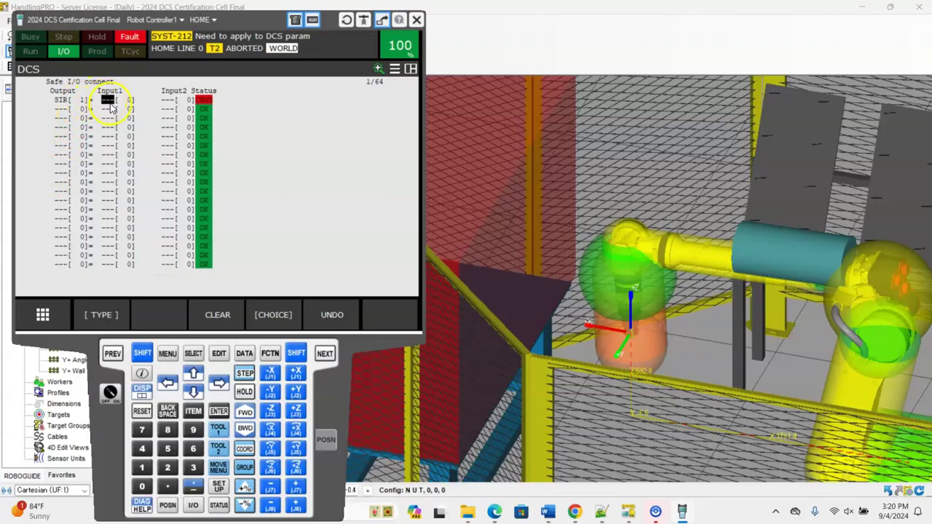
{"action": "left_click", "coordinate": [271, 317]}
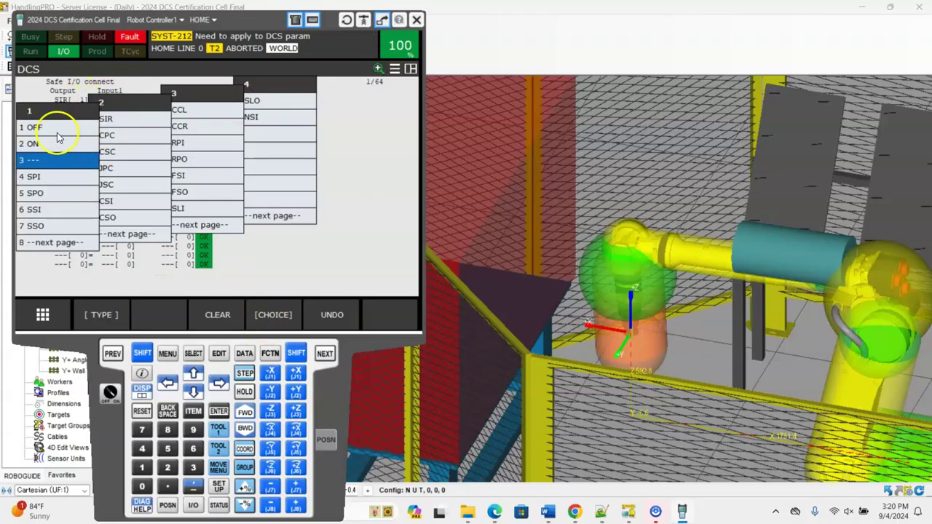
{"action": "left_click", "coordinate": [70, 243]}
{"action": "left_click", "coordinate": [142, 237]}
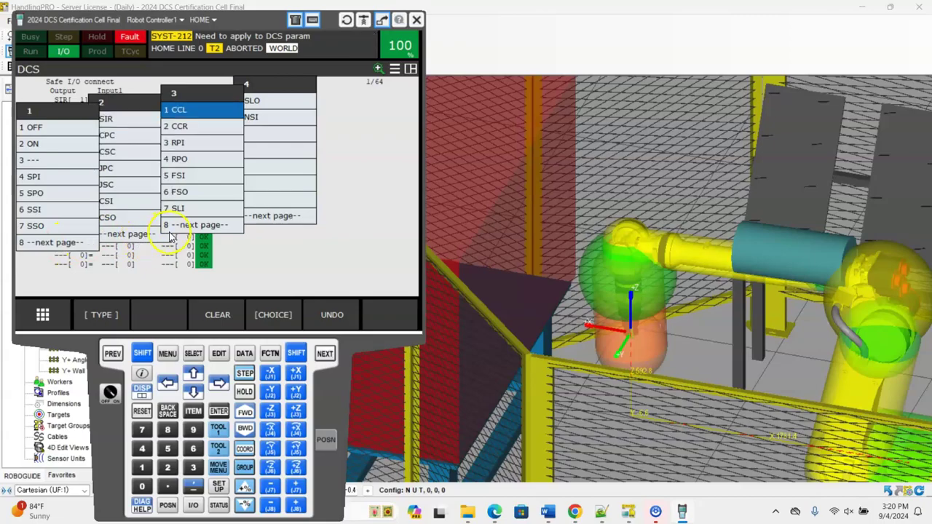
{"action": "left_click", "coordinate": [186, 227]}
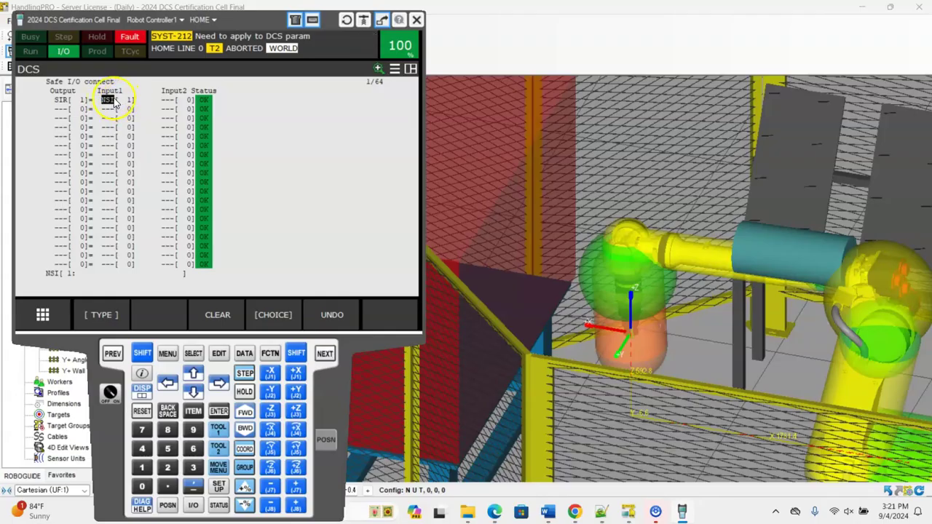
{"action": "left_click", "coordinate": [70, 105]}
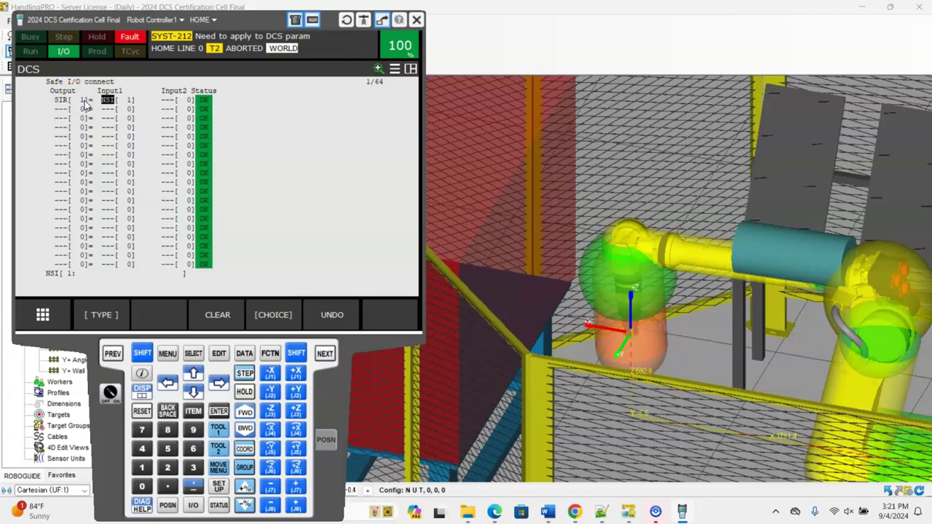
{"action": "left_click", "coordinate": [64, 108]}
Step: Set connection row 2 to SIR[2] = NSI[2], then move to row 1's second input field
{"action": "left_click", "coordinate": [274, 315]}
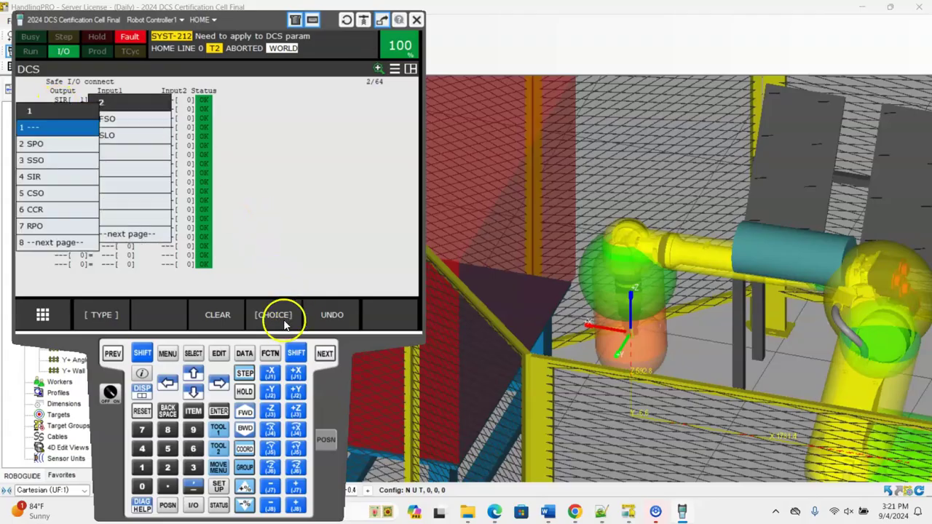
{"action": "left_click", "coordinate": [40, 176]}
{"action": "left_click", "coordinate": [78, 109]}
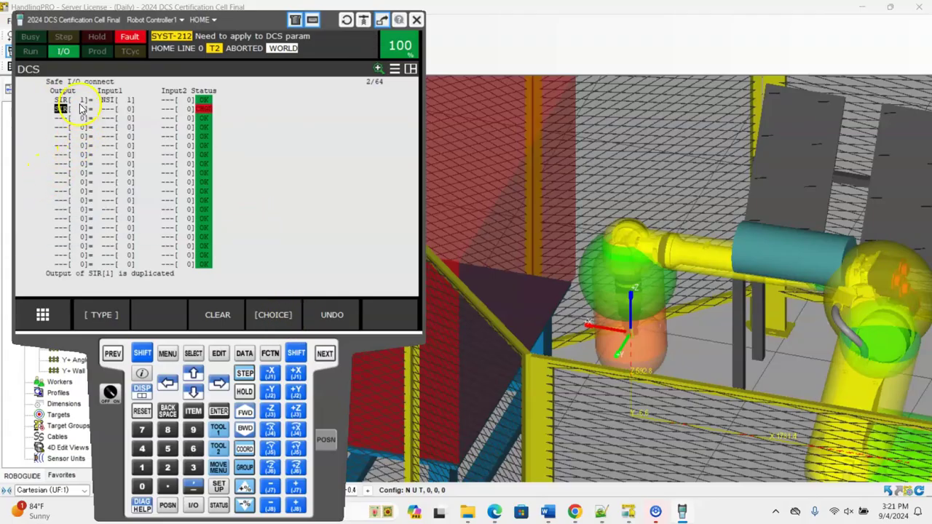
{"action": "type", "text": "2"}
{"action": "key", "text": "Return"}
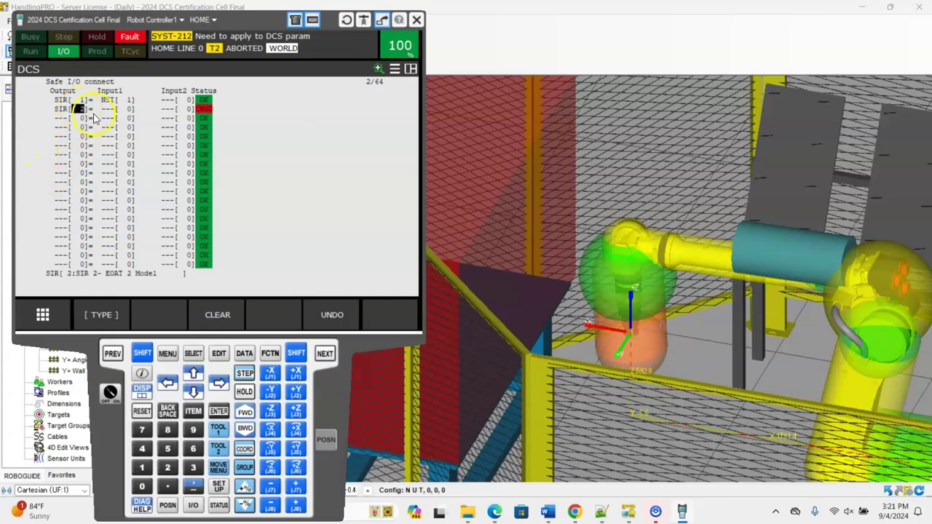
{"action": "left_click", "coordinate": [110, 114]}
{"action": "left_click", "coordinate": [274, 314]}
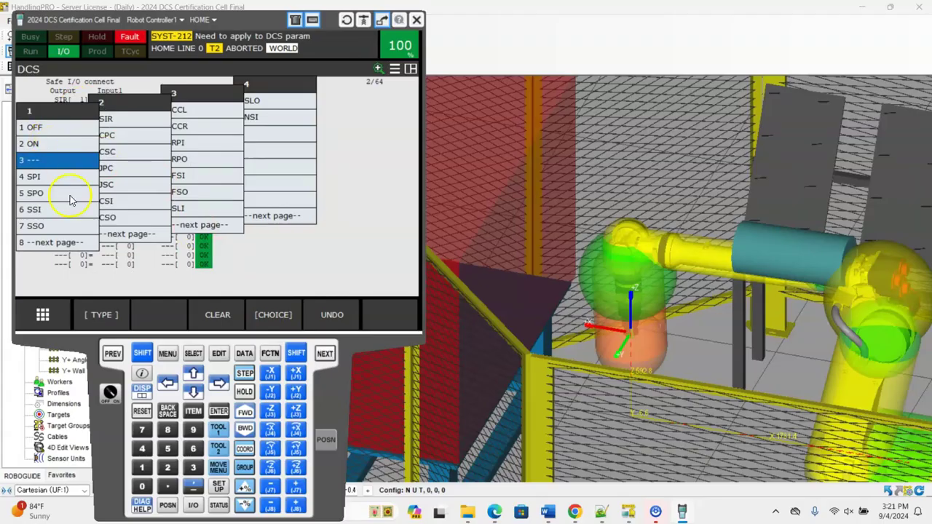
{"action": "left_click", "coordinate": [250, 117]}
{"action": "left_click", "coordinate": [125, 111]}
{"action": "type", "text": "2"}
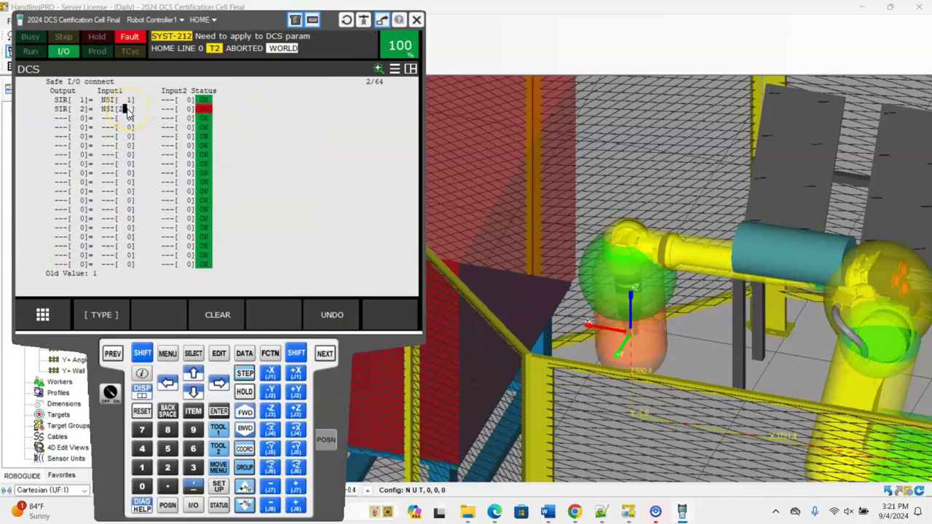
{"action": "key", "text": "Return"}
{"action": "left_click", "coordinate": [143, 102]}
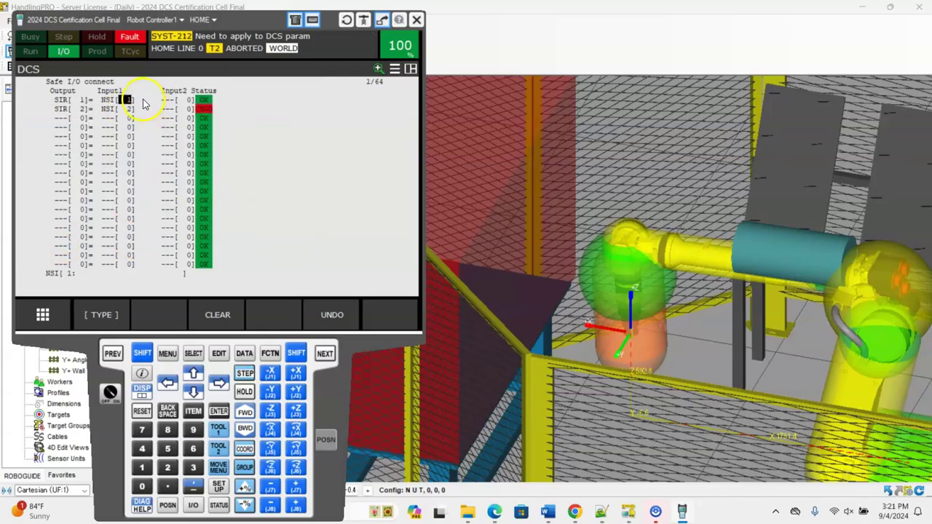
{"action": "left_click", "coordinate": [147, 100]}
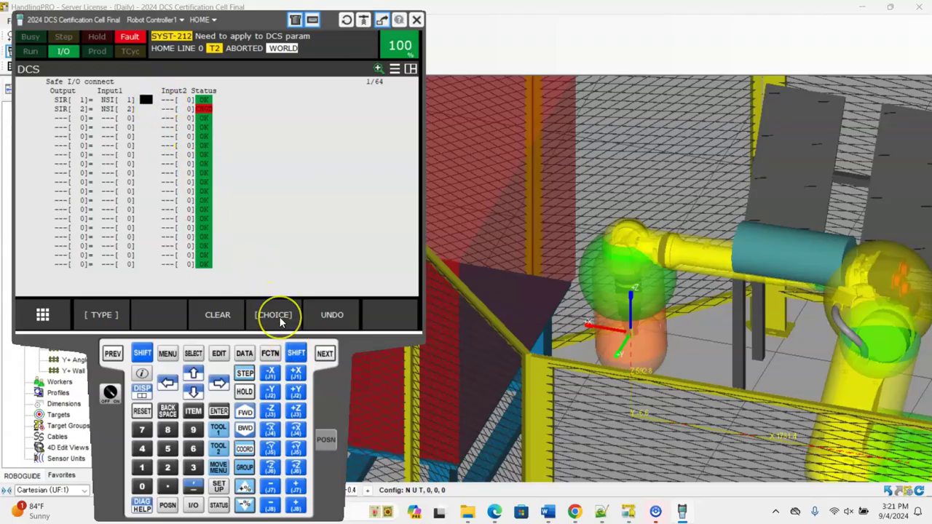
Step: Make row 1 read SIR[1] = NSI[1] AND! NSI[2]
{"action": "left_click", "coordinate": [281, 322]}
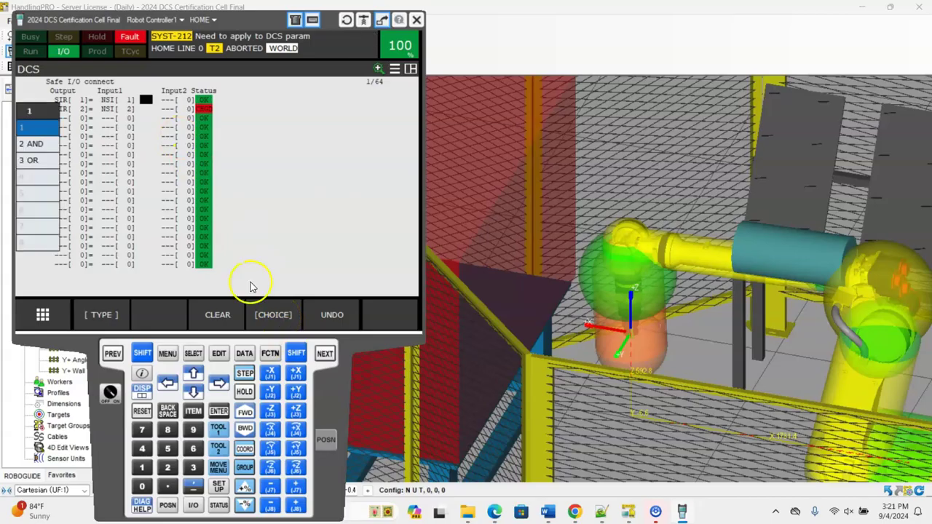
{"action": "left_click", "coordinate": [35, 145]}
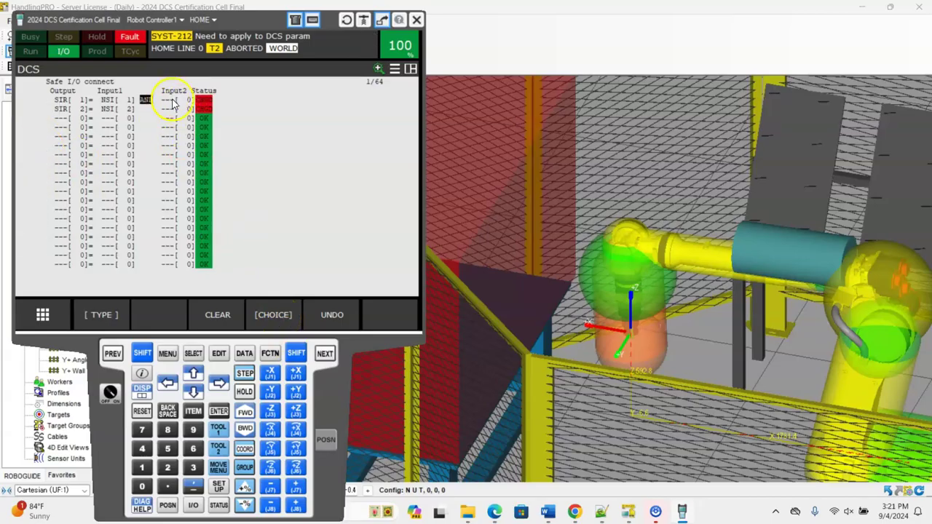
{"action": "left_click", "coordinate": [169, 100]}
{"action": "left_click", "coordinate": [281, 320]}
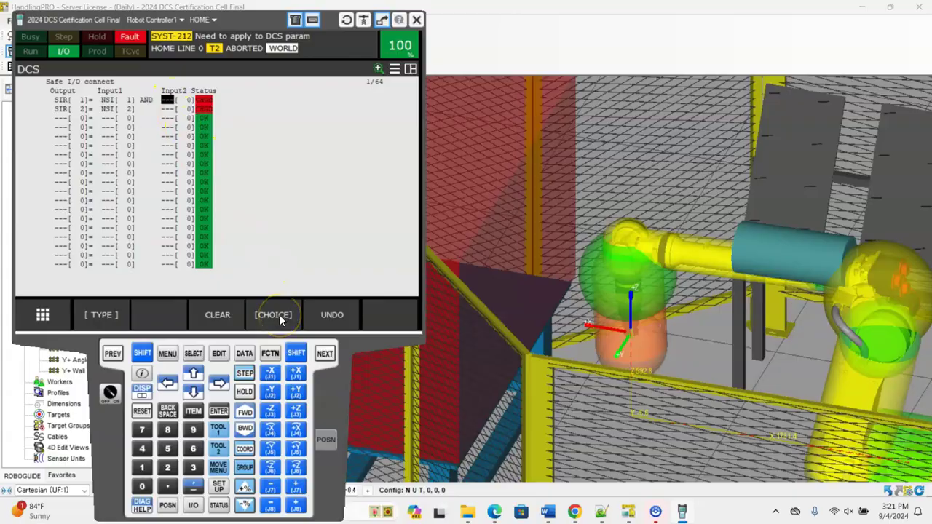
{"action": "left_click", "coordinate": [260, 118]}
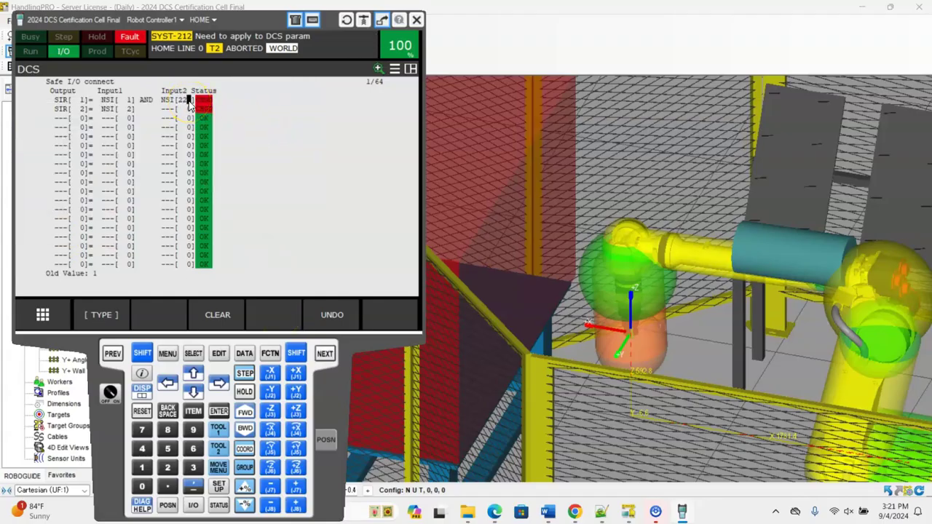
{"action": "type", "text": "2"}
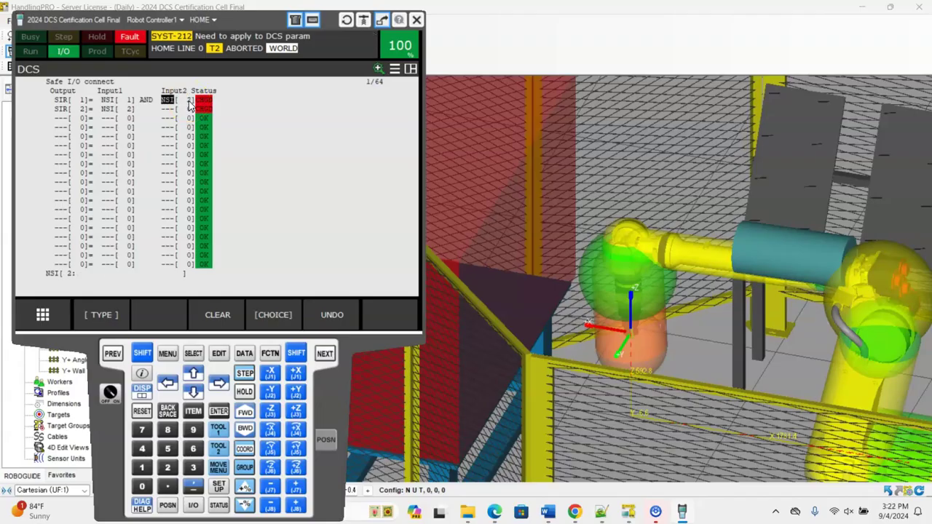
{"action": "key", "text": "Return"}
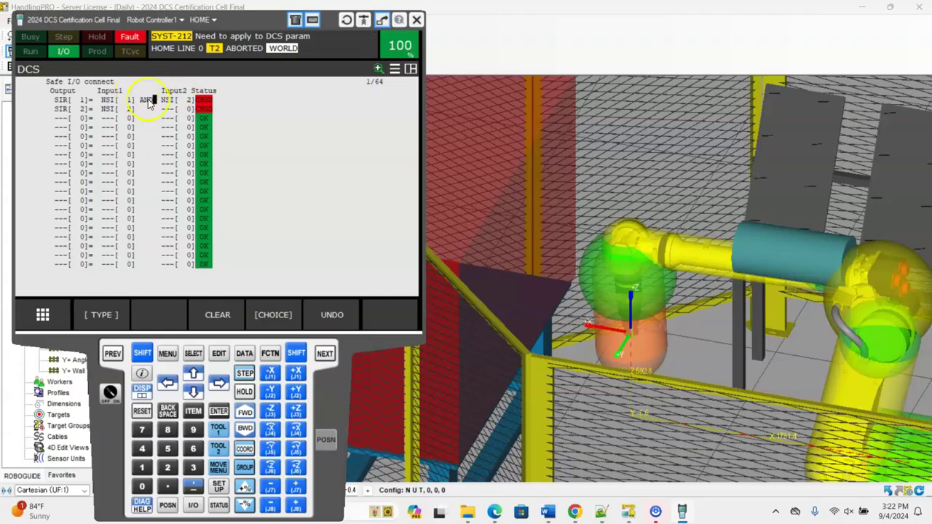
{"action": "left_click", "coordinate": [269, 312]}
{"action": "left_click", "coordinate": [36, 149]}
Step: Set SIR[2]'s operator to AND with NSI[1] as its second input
{"action": "left_click", "coordinate": [146, 108]}
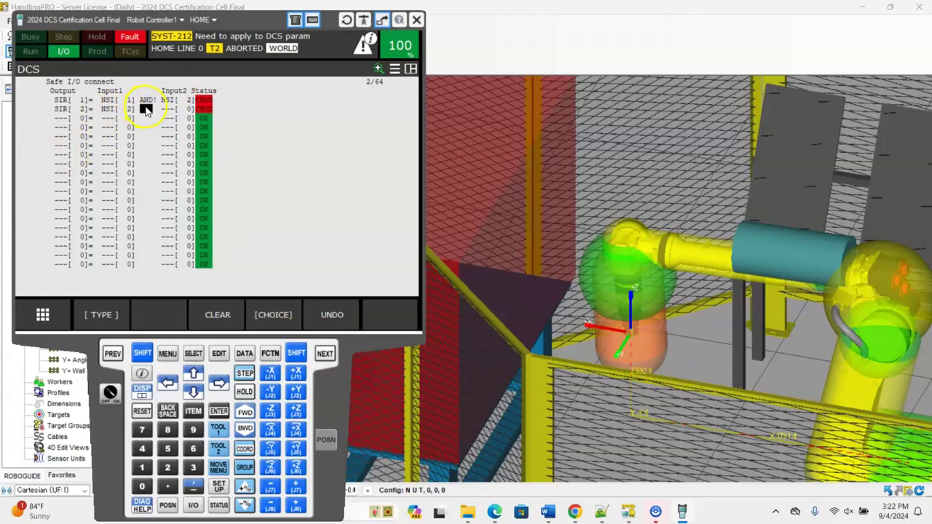
{"action": "left_click", "coordinate": [268, 311]}
{"action": "left_click", "coordinate": [33, 143]}
{"action": "left_click", "coordinate": [168, 109]}
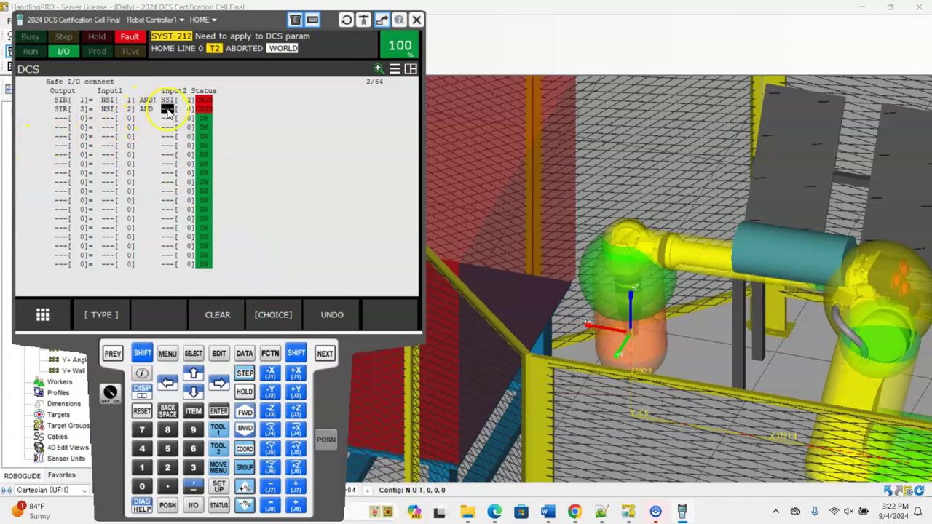
{"action": "left_click", "coordinate": [267, 311]}
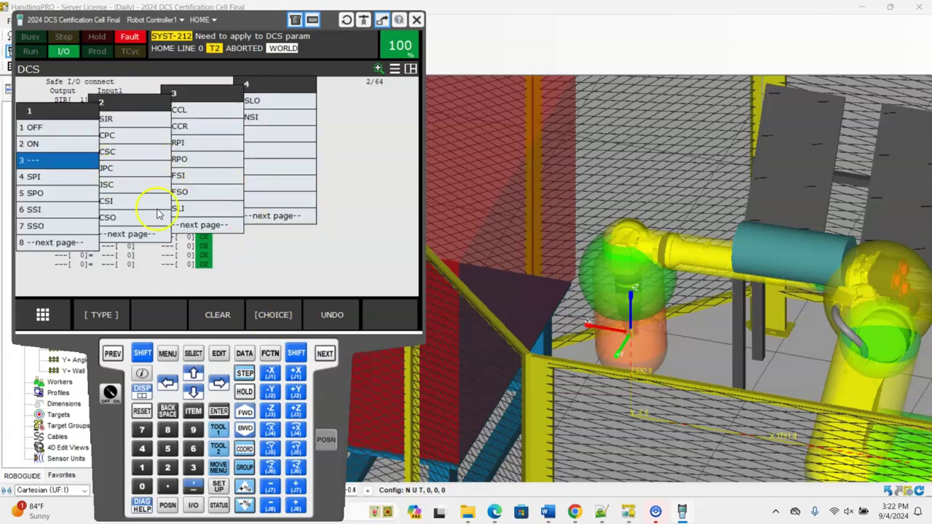
{"action": "left_click", "coordinate": [252, 117]}
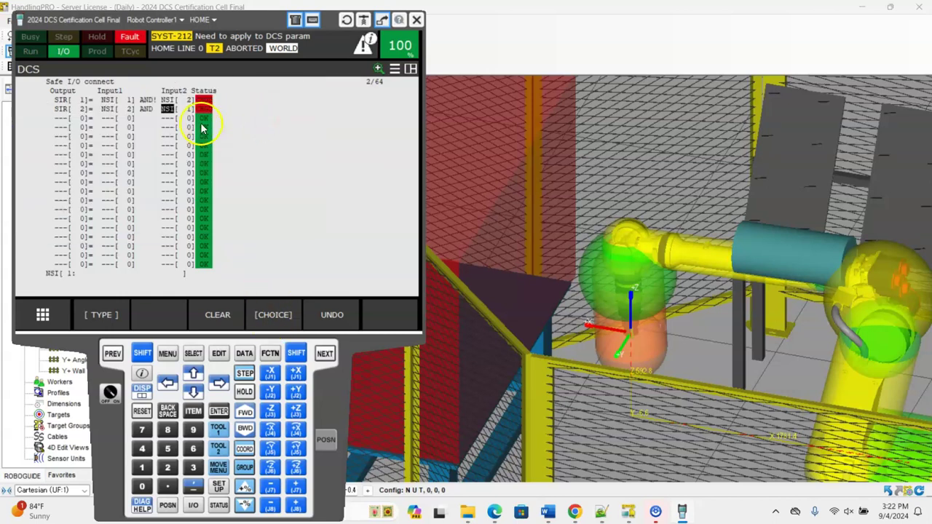
{"action": "left_click", "coordinate": [152, 109]}
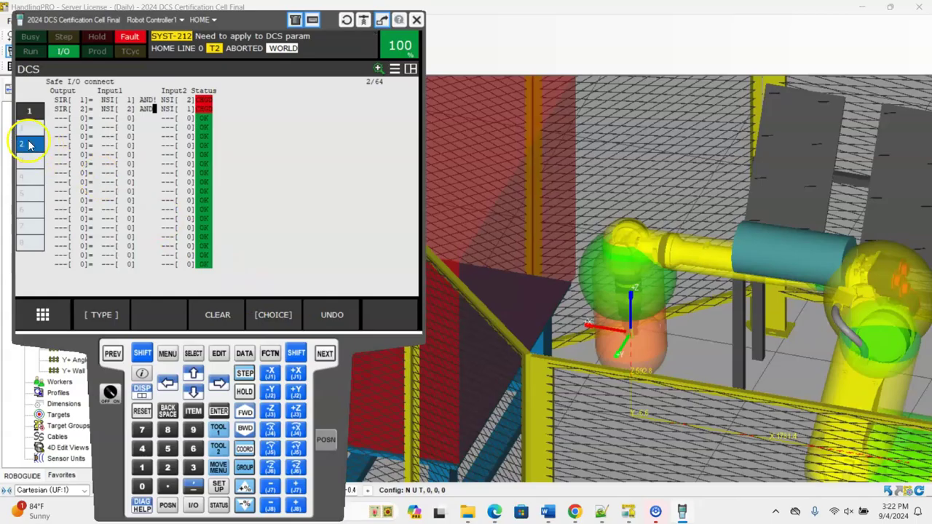
Step: Apply the changed DCS parameters, then Cycle Power the virtual controller to load them
{"action": "left_click", "coordinate": [112, 353]}
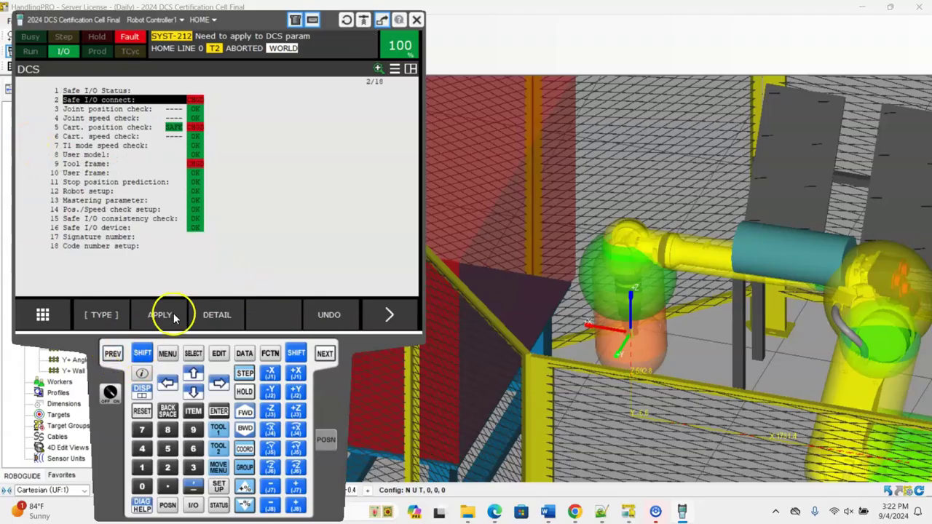
{"action": "left_click", "coordinate": [160, 314]}
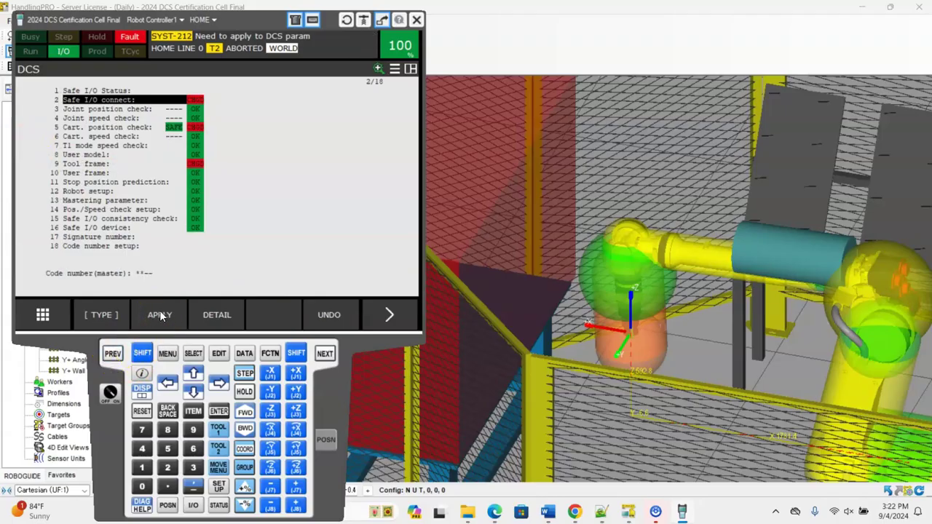
{"action": "left_click", "coordinate": [283, 315]}
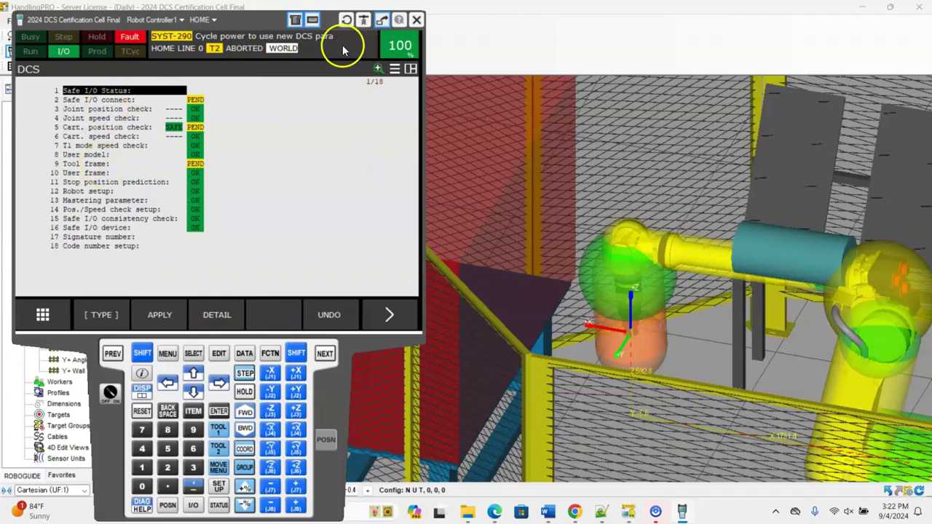
{"action": "left_click", "coordinate": [350, 20]}
{"action": "left_click", "coordinate": [174, 290]}
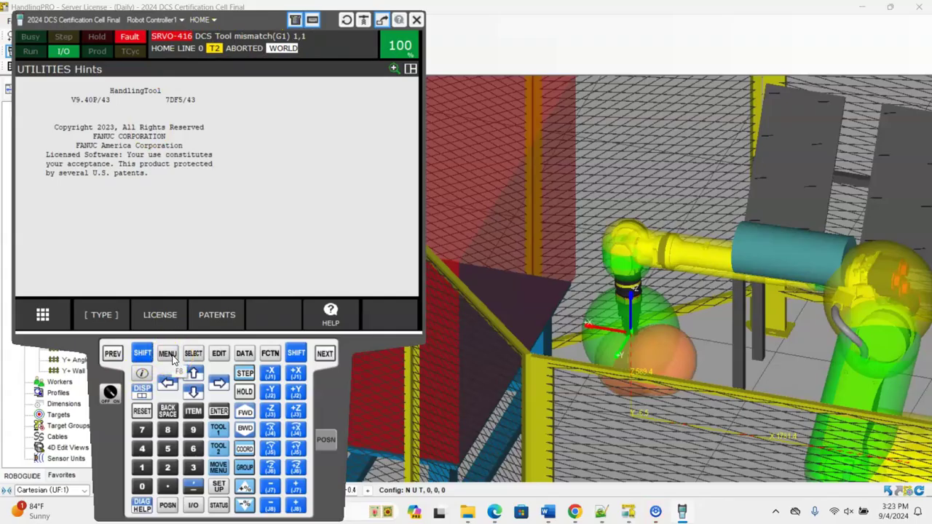
Step: Open the digital output list in a Double pendant display and jump to DO[150]
{"action": "left_click", "coordinate": [167, 354]}
{"action": "left_click", "coordinate": [95, 173]}
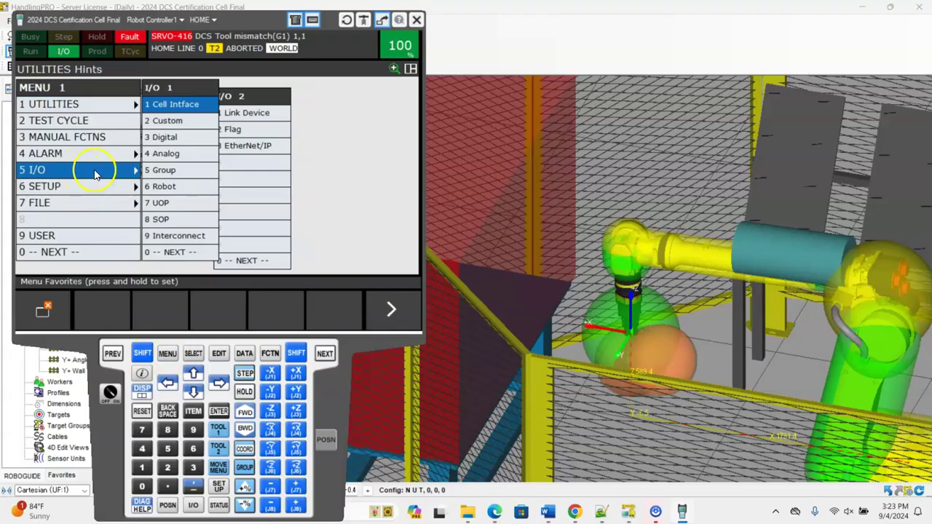
{"action": "left_click", "coordinate": [182, 140]}
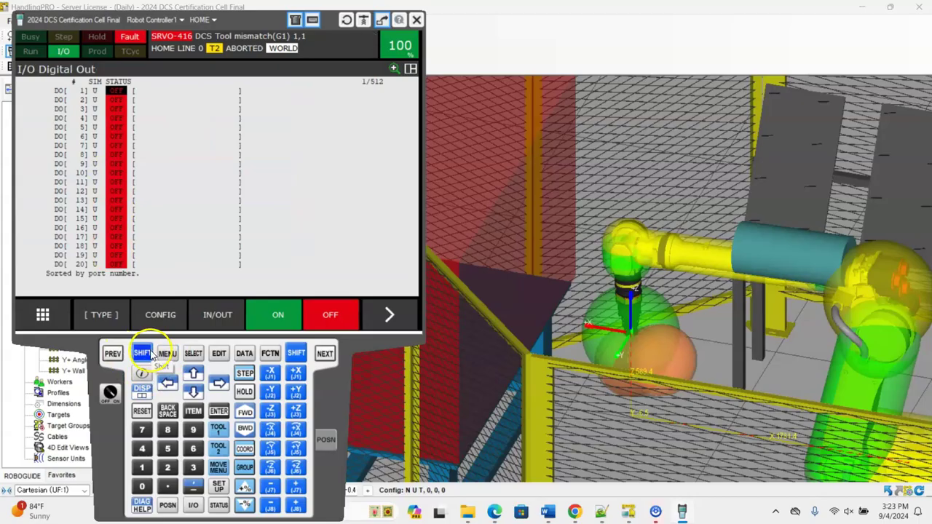
{"action": "left_click", "coordinate": [142, 391]}
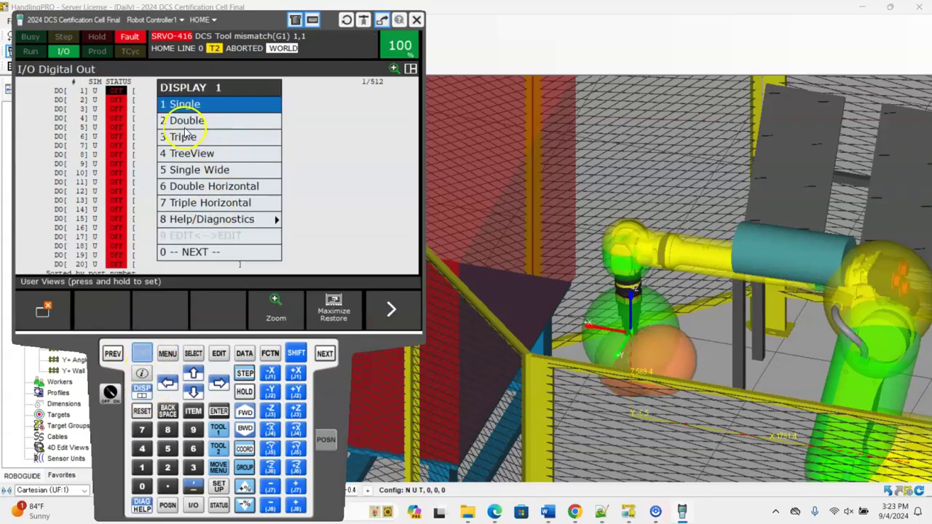
{"action": "left_click", "coordinate": [191, 121]}
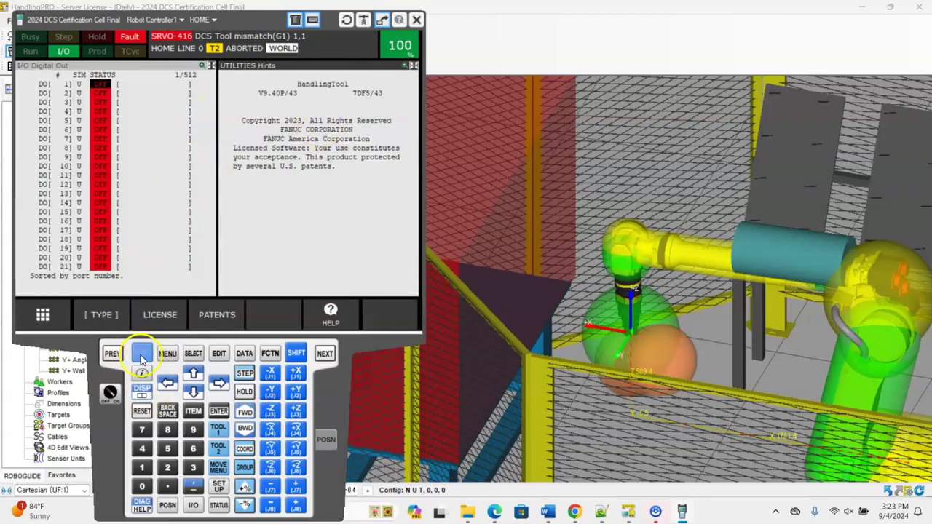
{"action": "left_click", "coordinate": [99, 183]}
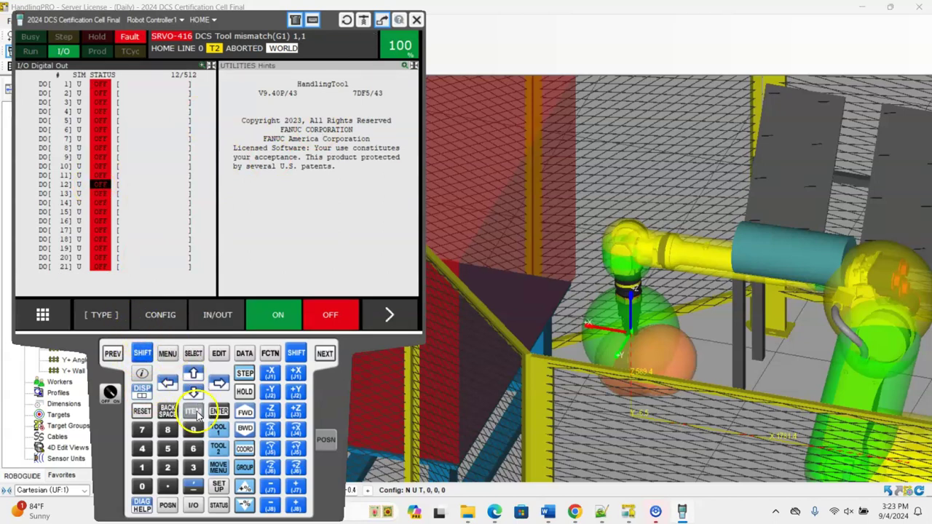
{"action": "left_click", "coordinate": [193, 411]}
{"action": "type", "text": "150"}
{"action": "key", "text": "Return"}
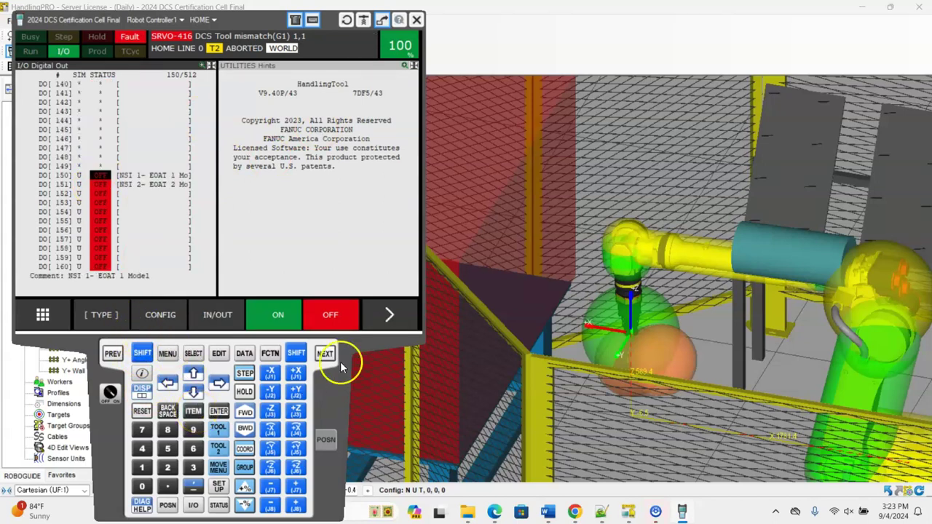
Step: Show the DCS status screen in the second pane via MENU > NEXT > SYSTEM > DCS
{"action": "left_click", "coordinate": [312, 267]}
{"action": "left_click", "coordinate": [167, 353]}
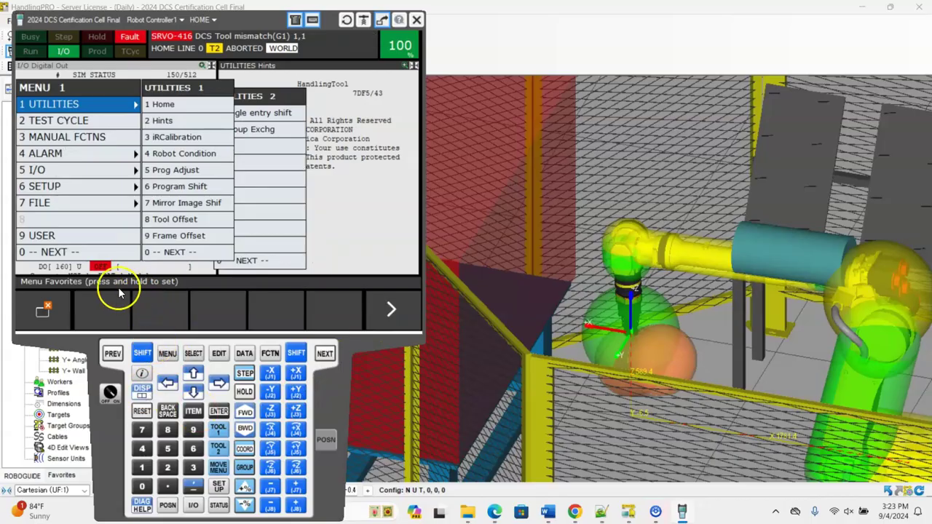
{"action": "left_click", "coordinate": [75, 253]}
{"action": "left_click", "coordinate": [77, 186]}
{"action": "left_click", "coordinate": [181, 203]}
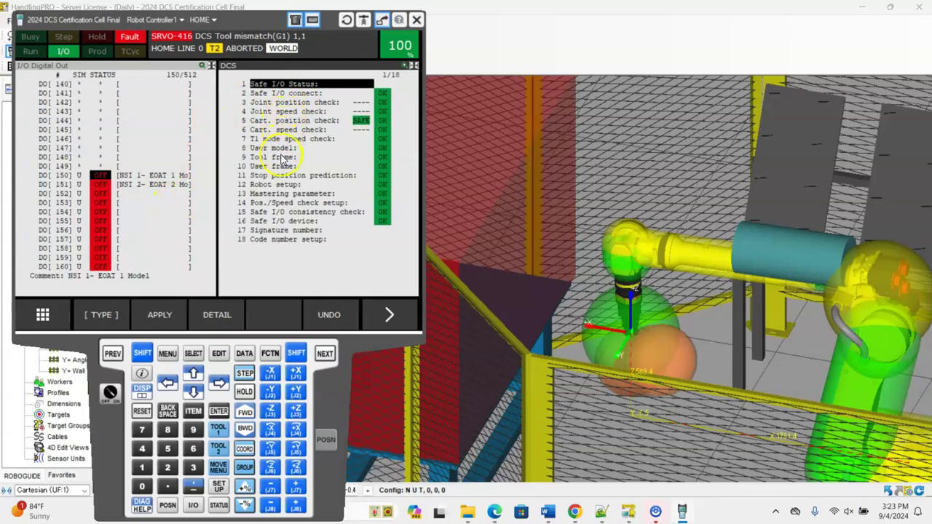
Step: Open the DCS Tool frame details and turn DO[150] on for tool 1
{"action": "left_click", "coordinate": [280, 161]}
{"action": "left_click", "coordinate": [216, 314]}
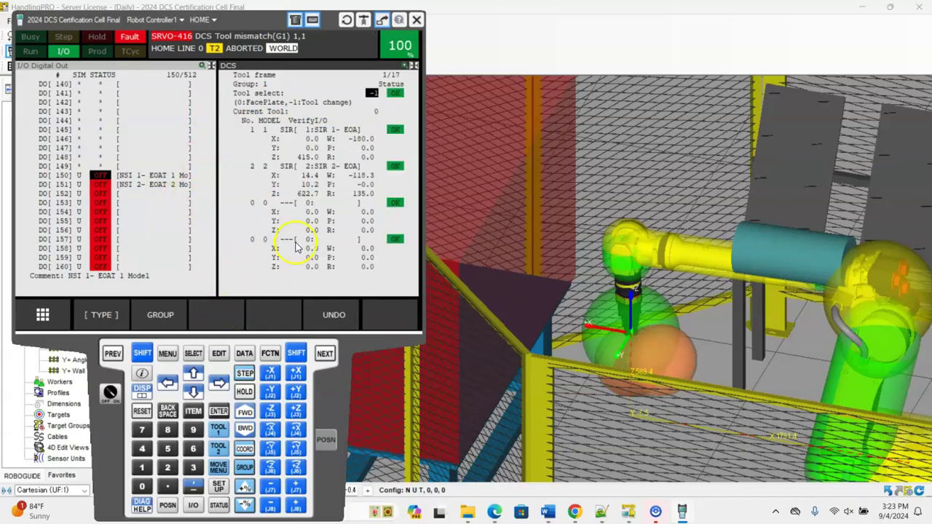
{"action": "left_click", "coordinate": [99, 177]}
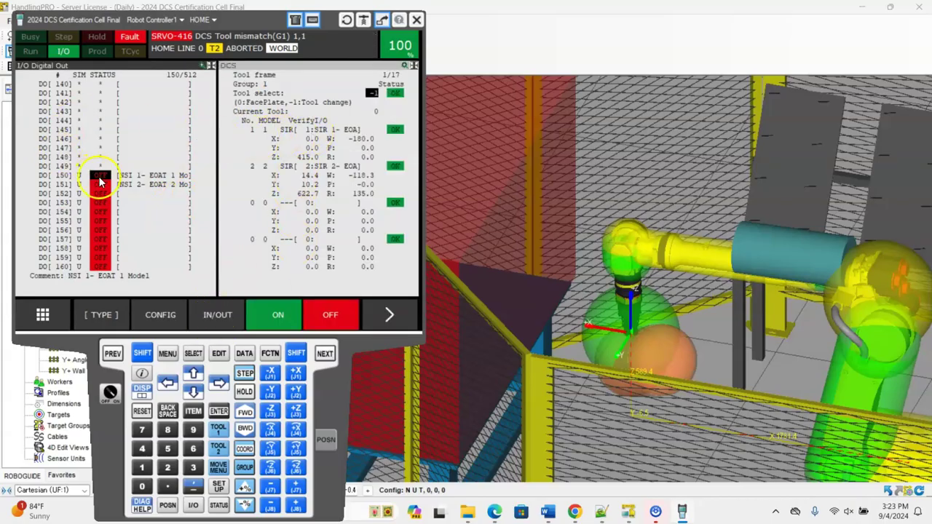
{"action": "left_click", "coordinate": [272, 315]}
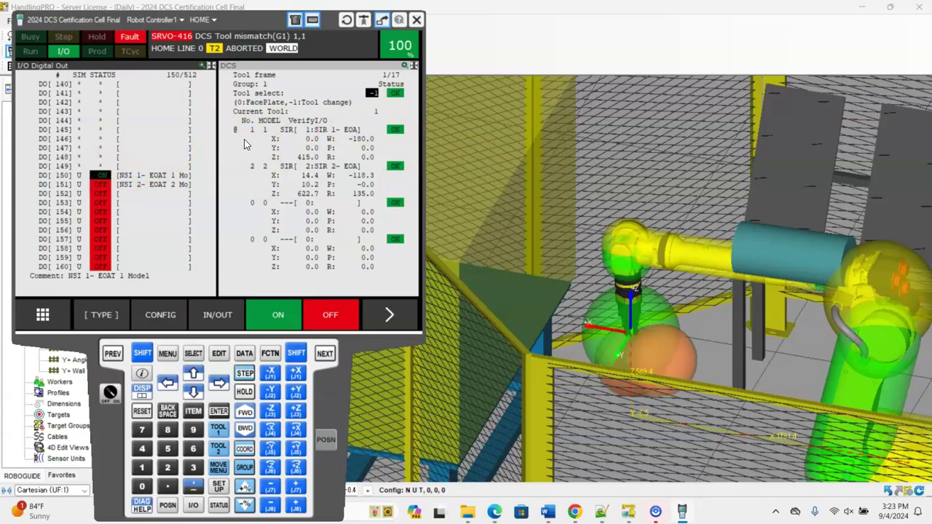
{"action": "left_click", "coordinate": [245, 130]}
Step: Turn DO[150] off and DO[151] on to make tool 2 current, then toggle DO[151] off
{"action": "middle_click_drag", "start_coordinate": [651, 290], "coordinate": [589, 242]}
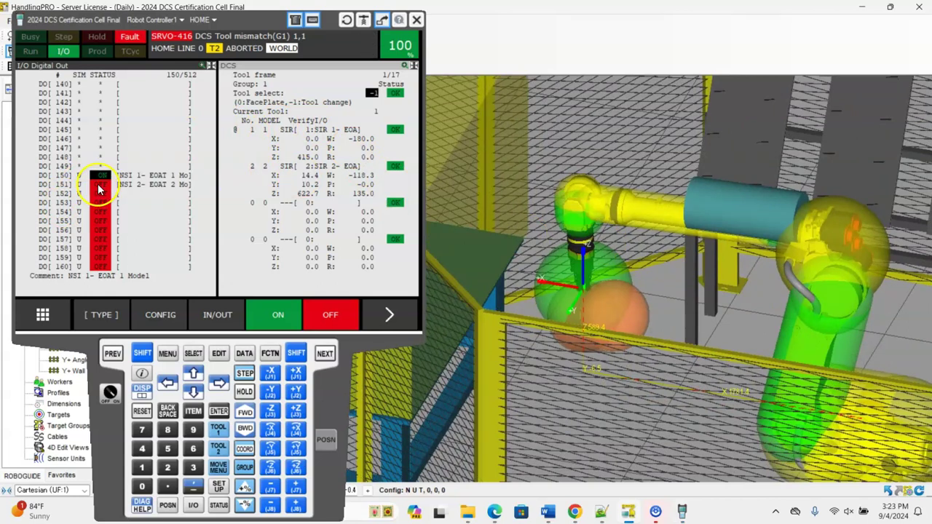
{"action": "left_click", "coordinate": [318, 312]}
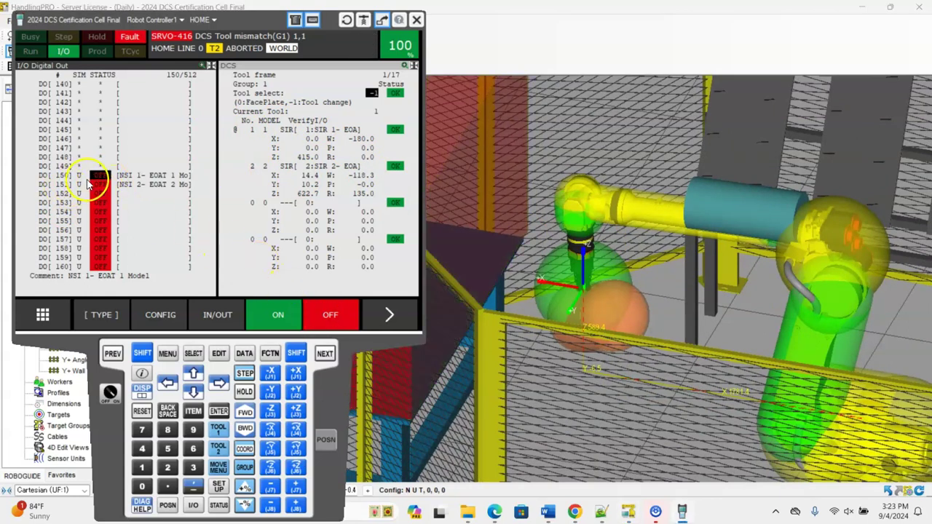
{"action": "left_click", "coordinate": [279, 316]}
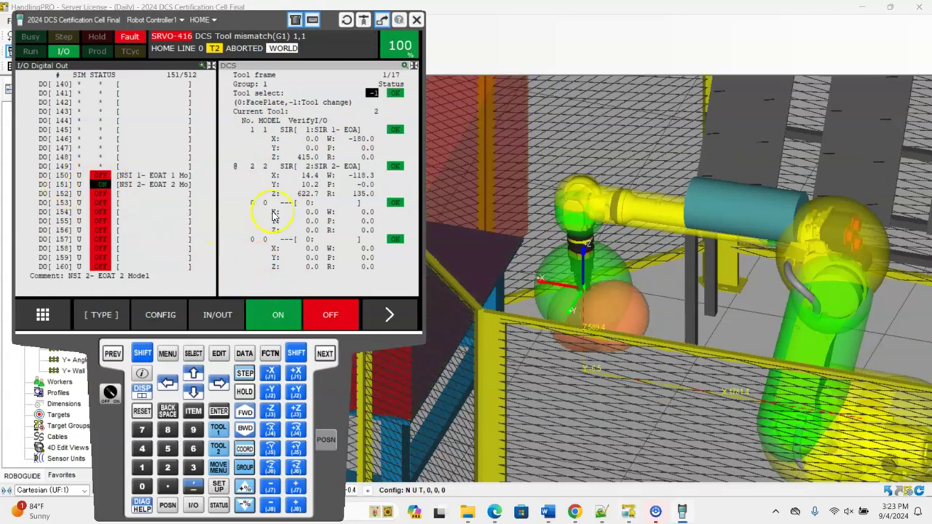
{"action": "left_click", "coordinate": [327, 313]}
{"action": "mouse_move", "coordinate": [268, 22]}
{"action": "left_mouse_down"}
{"action": "mouse_move", "coordinate": [250, 16]}
{"action": "mouse_move", "coordinate": [263, 20]}
{"action": "left_mouse_up"}
{"action": "left_click", "coordinate": [137, 386]}
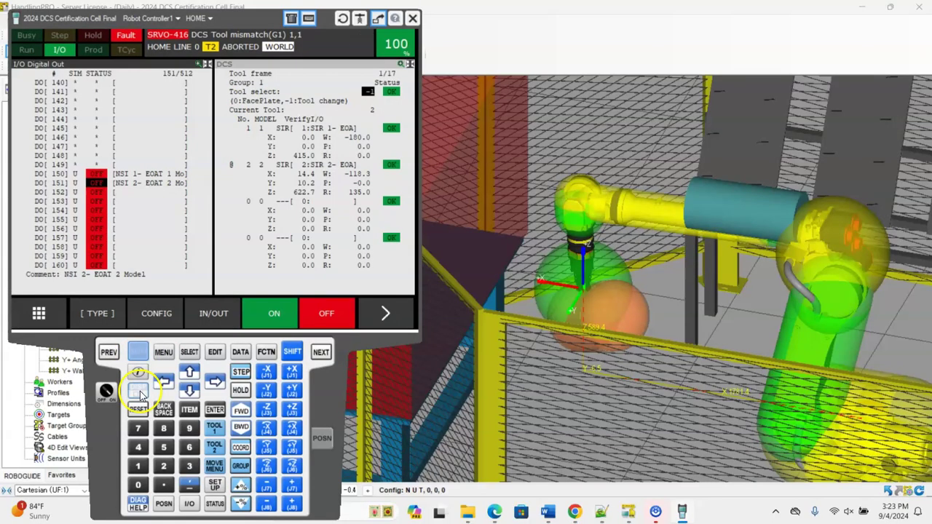
Step: Return to a single digital output screen, then open the DCS Cart. position check list at zone 6
{"action": "left_click", "coordinate": [207, 170]}
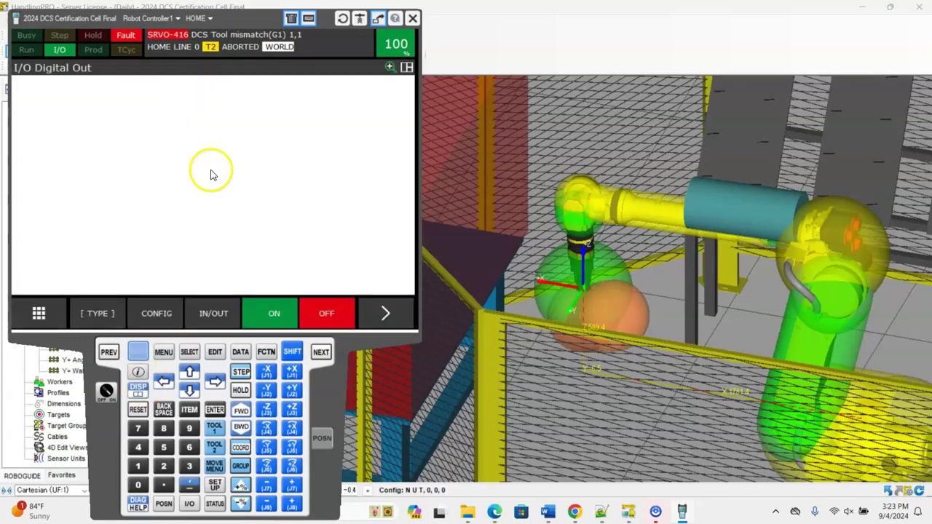
{"action": "left_click", "coordinate": [124, 155]}
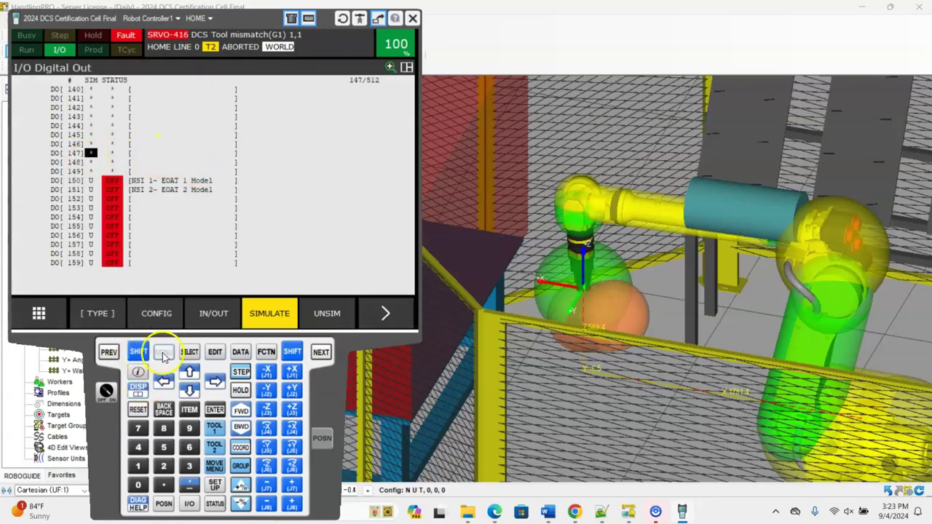
{"action": "left_click", "coordinate": [163, 351]}
{"action": "left_click", "coordinate": [72, 249]}
{"action": "left_click", "coordinate": [69, 187]}
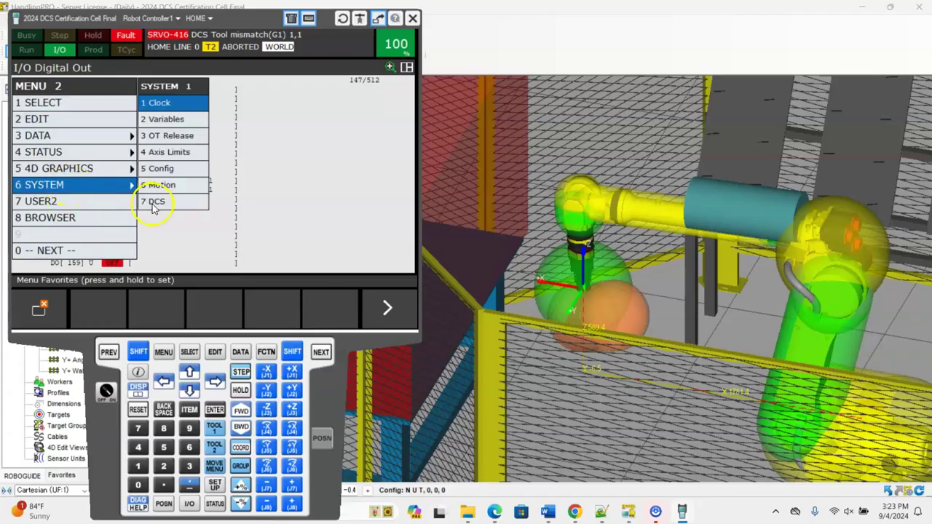
{"action": "left_click", "coordinate": [149, 200]}
{"action": "left_click", "coordinate": [99, 127]}
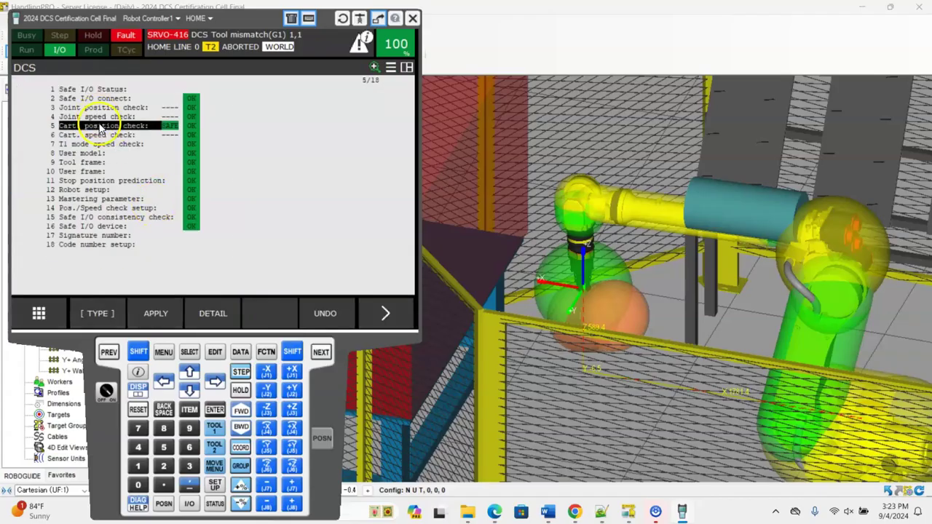
{"action": "left_click", "coordinate": [215, 313]}
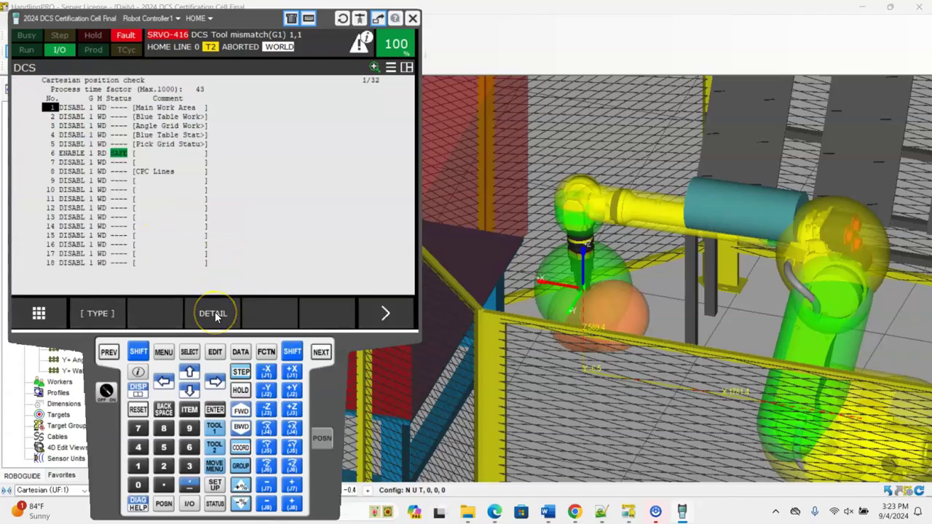
{"action": "left_click", "coordinate": [77, 155]}
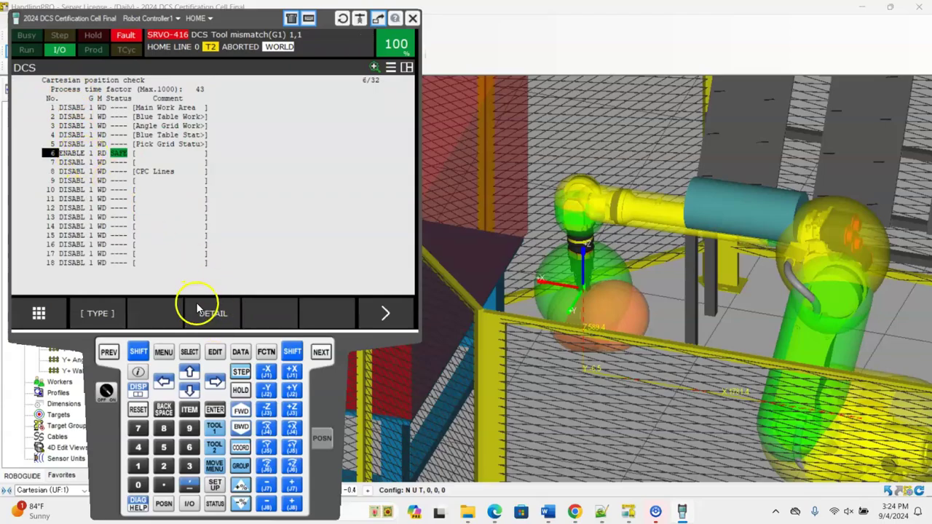
Step: Open zone 6's details and set Target model 2 to Tool change
{"action": "left_click", "coordinate": [205, 315]}
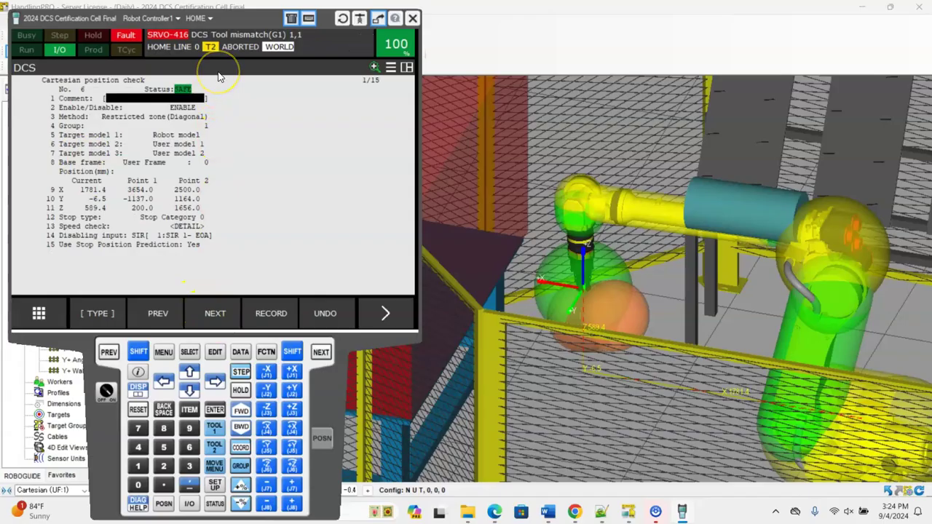
{"action": "key", "text": "Down"}
{"action": "key", "text": "Down"}
{"action": "key", "text": "Down"}
{"action": "key", "text": "Down"}
{"action": "key", "text": "Down"}
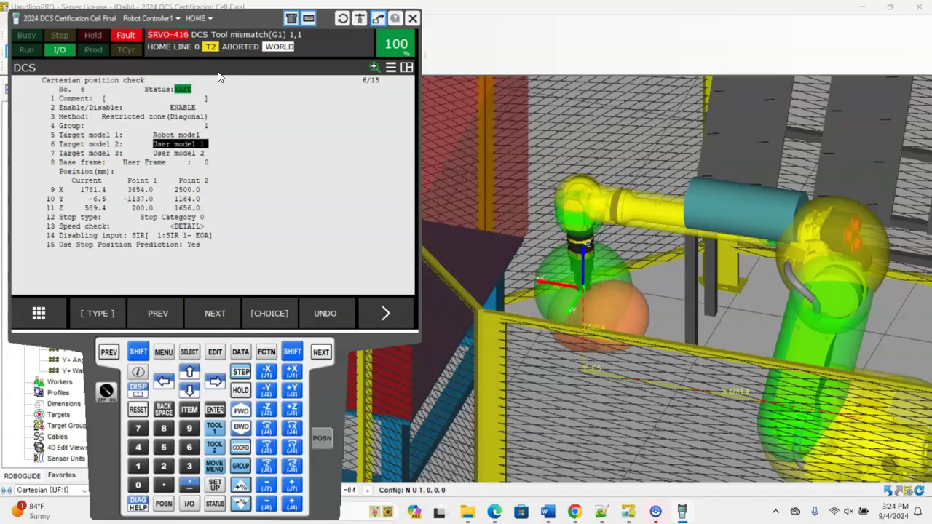
{"action": "left_click", "coordinate": [173, 153]}
{"action": "left_click", "coordinate": [264, 313]}
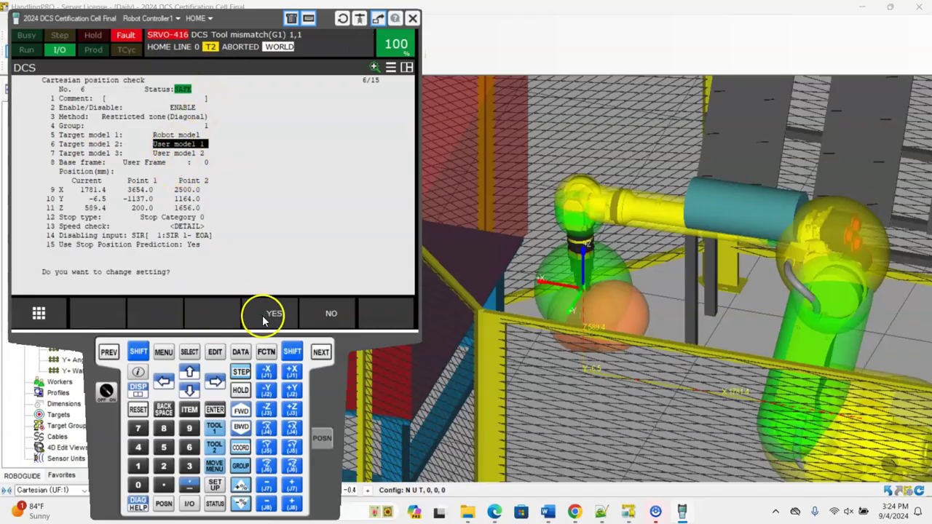
{"action": "left_click", "coordinate": [273, 315]}
{"action": "left_click", "coordinate": [274, 315]}
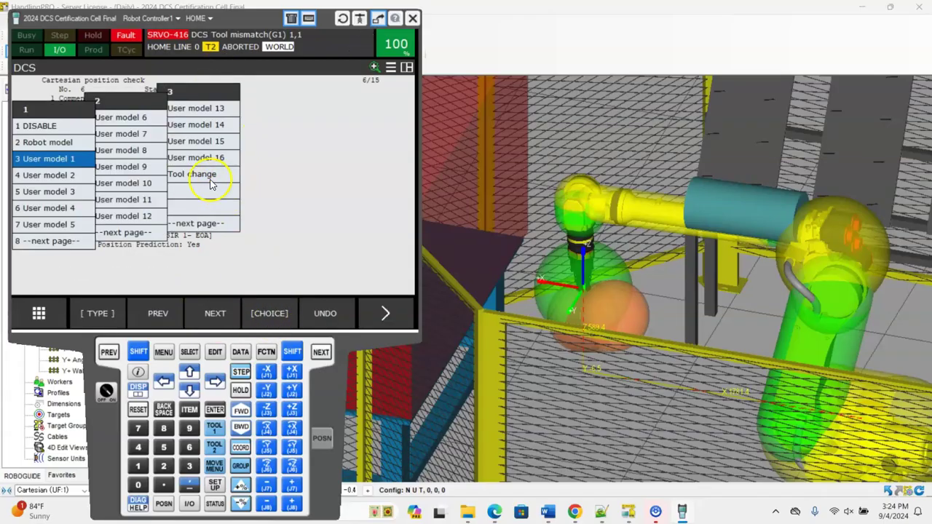
{"action": "left_click", "coordinate": [50, 241]}
{"action": "left_click", "coordinate": [125, 233]}
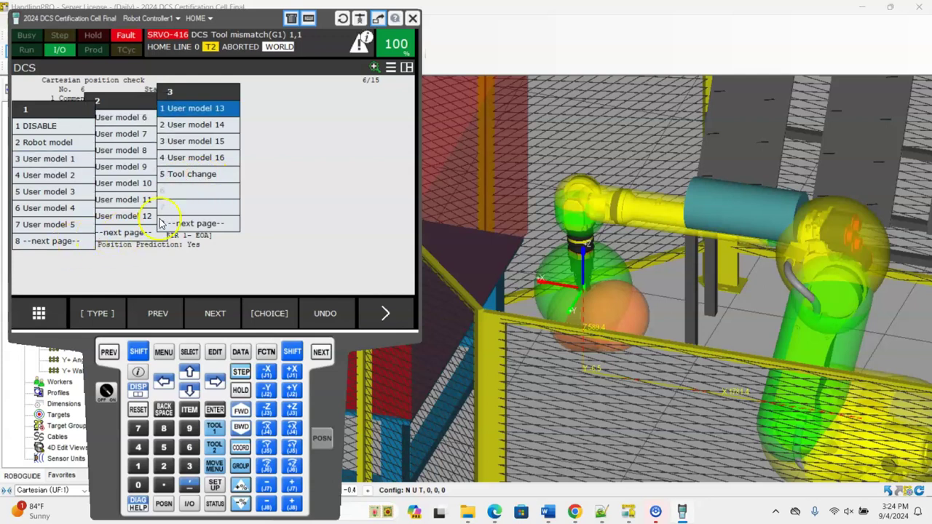
{"action": "left_click", "coordinate": [186, 175]}
Step: Set Target model 3 to DISABLE and return to the zone list
{"action": "left_click", "coordinate": [166, 154]}
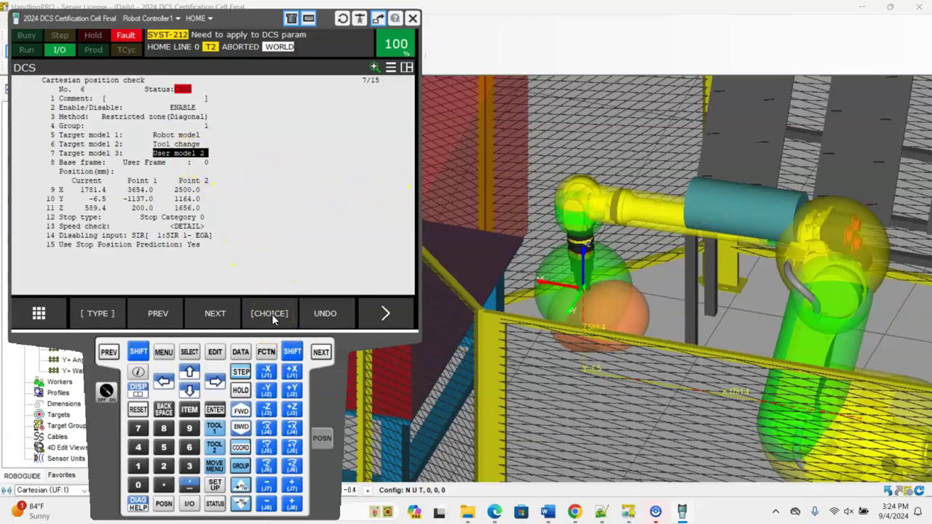
{"action": "left_click", "coordinate": [173, 157]}
{"action": "left_click", "coordinate": [257, 286]}
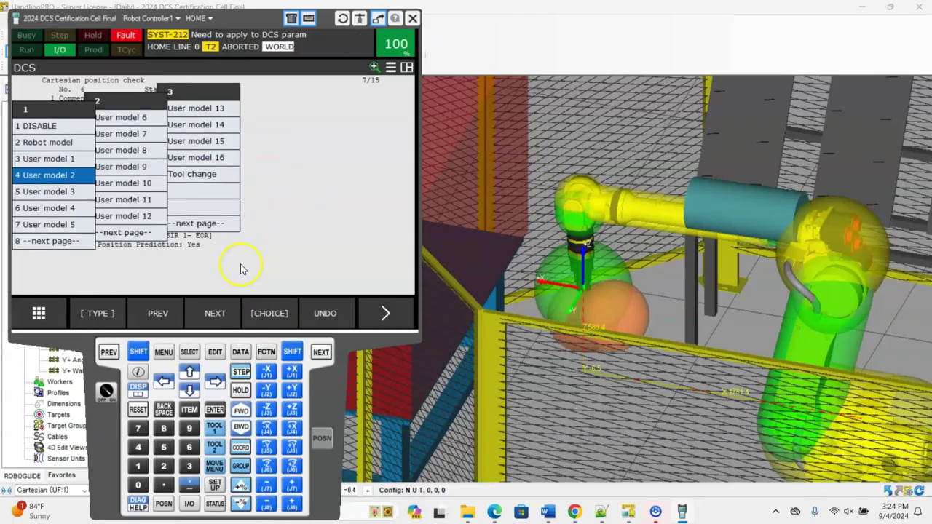
{"action": "left_click", "coordinate": [54, 136]}
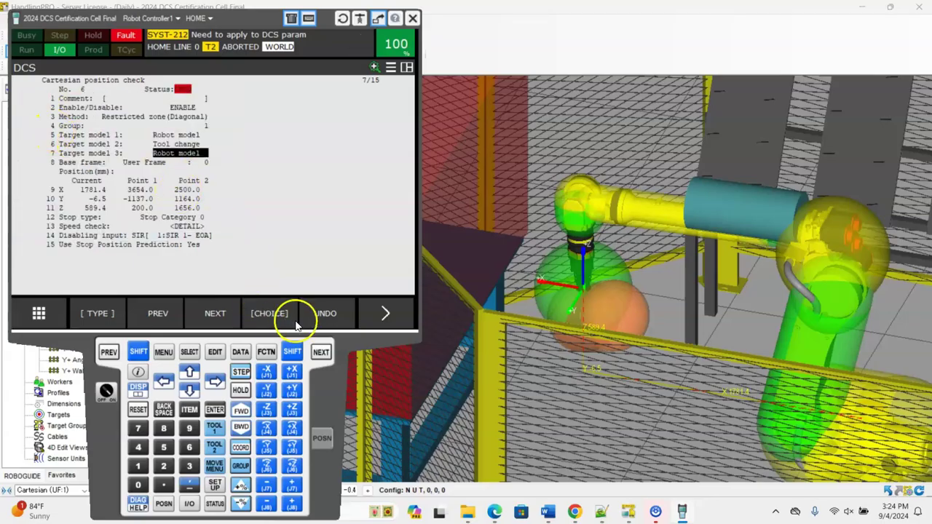
{"action": "left_click", "coordinate": [269, 313]}
{"action": "left_click", "coordinate": [40, 118]}
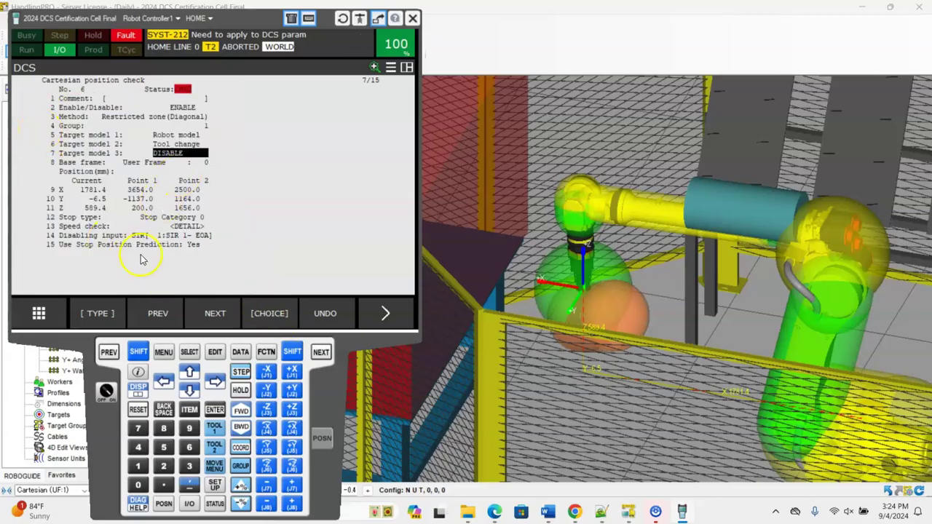
{"action": "left_click", "coordinate": [108, 352]}
Step: Set zone 6's Disabling input to none (---) and return to the main DCS screen
{"action": "left_click", "coordinate": [108, 352]}
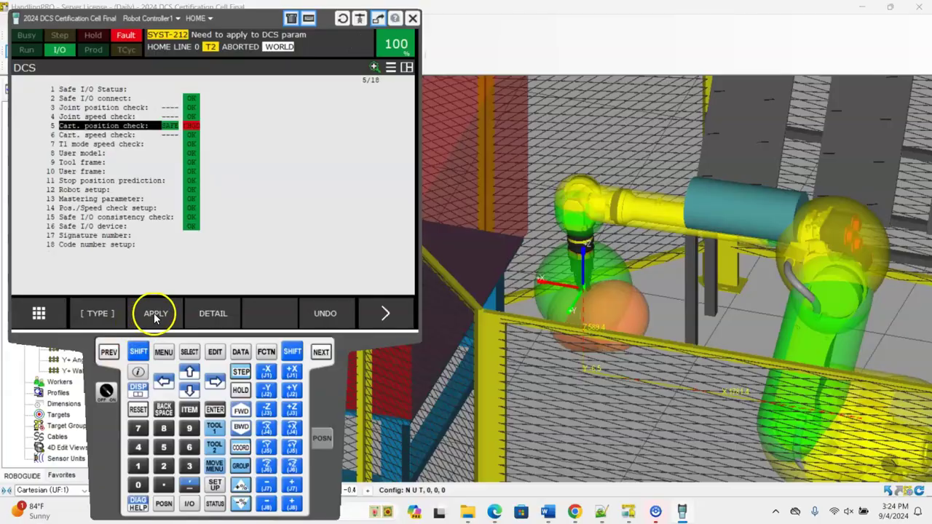
{"action": "left_click", "coordinate": [211, 315]}
{"action": "left_click", "coordinate": [211, 315]}
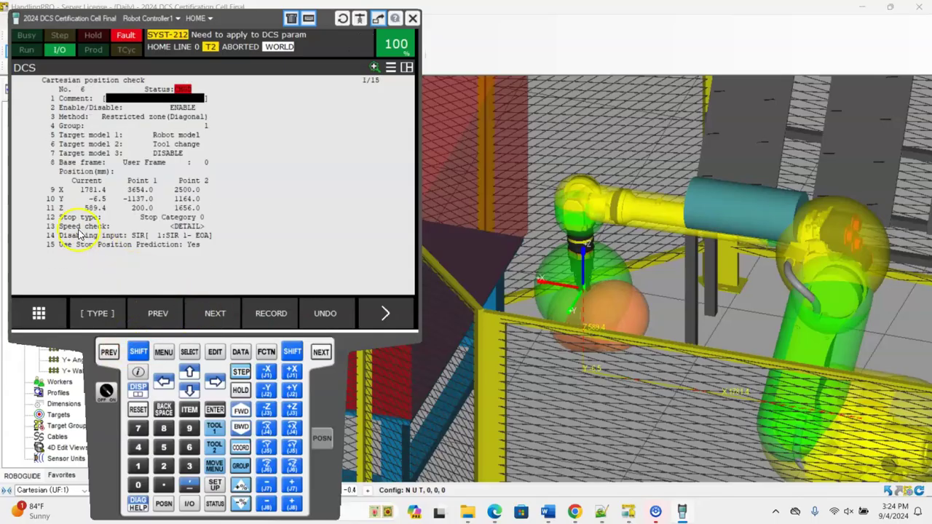
{"action": "left_click", "coordinate": [138, 235]}
{"action": "left_click", "coordinate": [269, 313]}
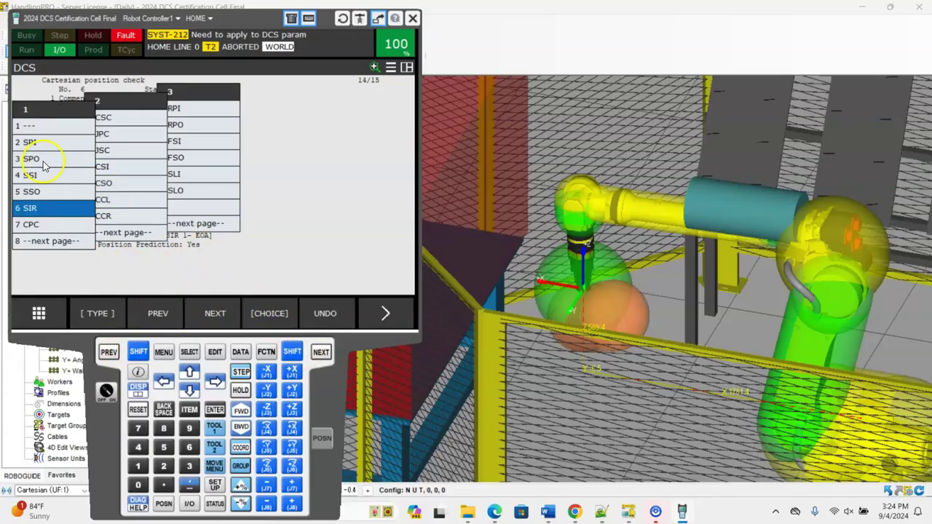
{"action": "left_click", "coordinate": [29, 128]}
{"action": "left_click", "coordinate": [108, 351]}
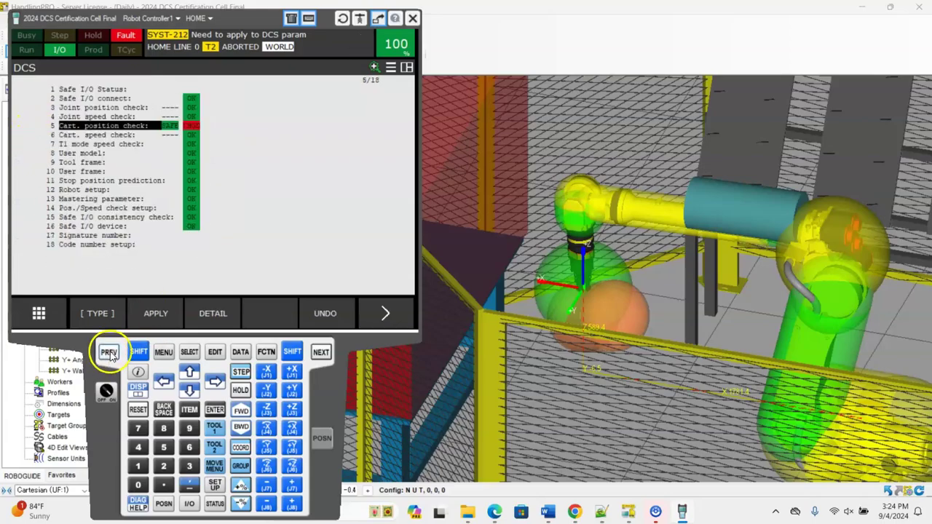
Step: Apply the DCS changes with the DCS code, accept all differences, then cycle controller power
{"action": "left_click", "coordinate": [157, 315]}
{"action": "type", "text": "1111"}
{"action": "key", "text": "Return"}
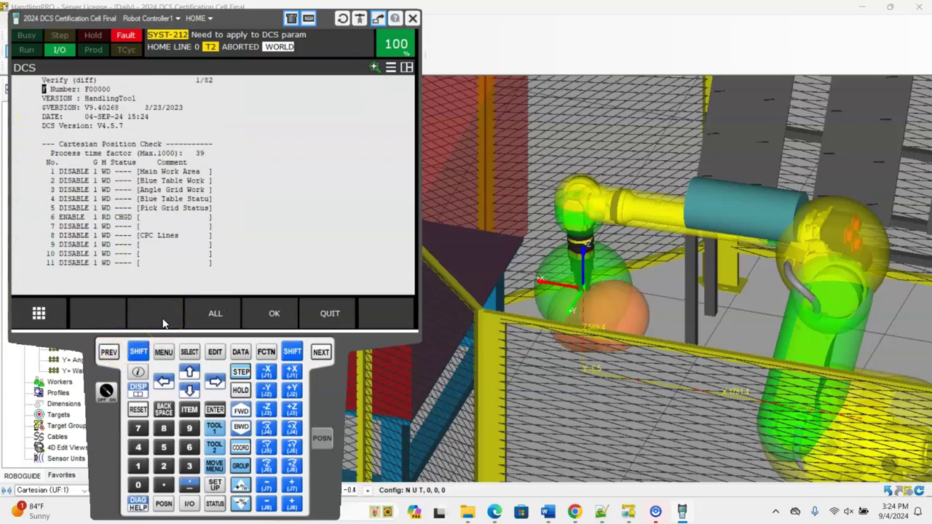
{"action": "left_click", "coordinate": [208, 313]}
{"action": "left_click", "coordinate": [267, 312]}
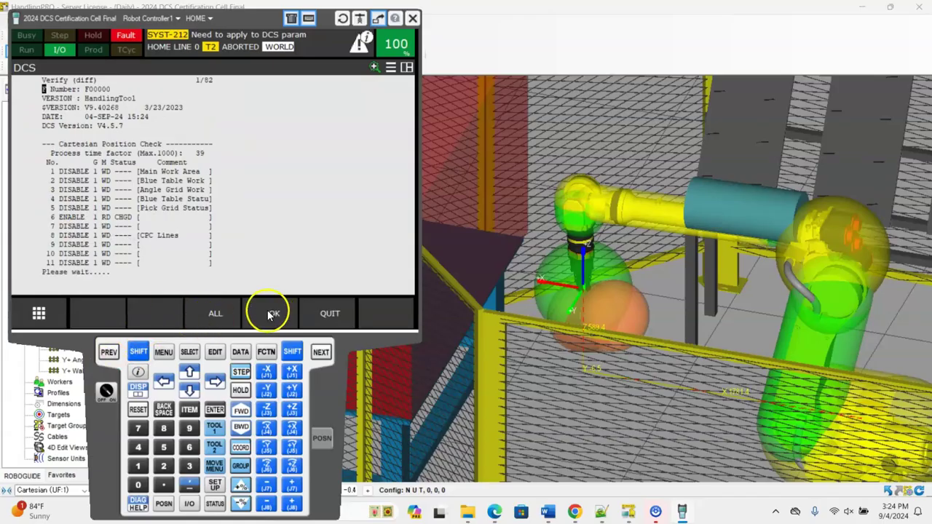
{"action": "left_click", "coordinate": [343, 18]}
{"action": "left_click", "coordinate": [150, 287]}
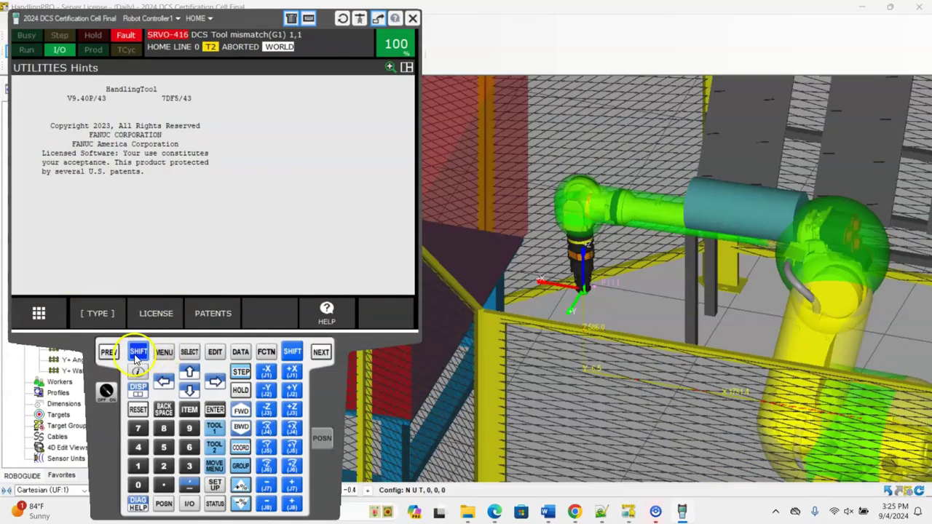
Step: Switch the pendant display to the Double two-pane layout
{"action": "left_click", "coordinate": [139, 352]}
{"action": "left_click", "coordinate": [138, 388]}
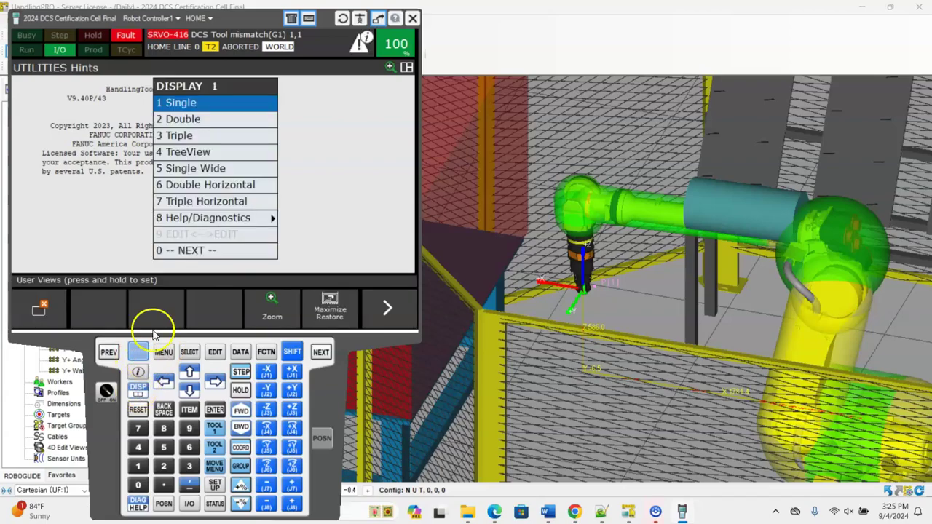
{"action": "left_click", "coordinate": [178, 119]}
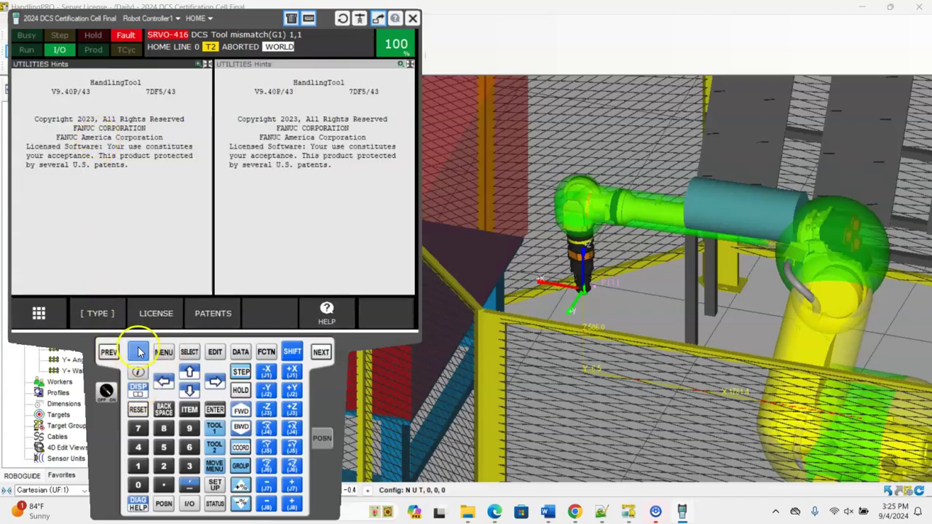
Step: Show the digital outputs in the left pane, jumped to DO[150]
{"action": "left_click", "coordinate": [138, 351]}
{"action": "left_click", "coordinate": [163, 351]}
{"action": "left_click", "coordinate": [79, 174]}
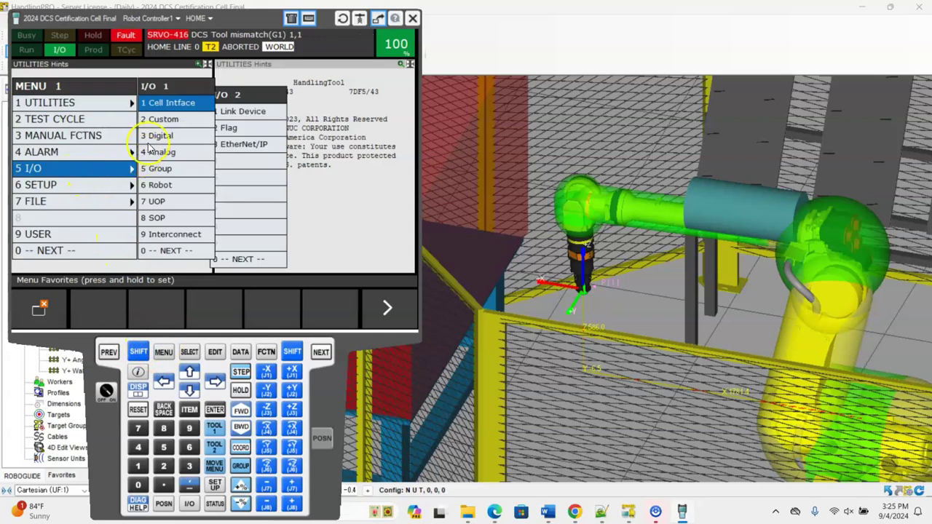
{"action": "left_click", "coordinate": [150, 138]}
{"action": "left_click", "coordinate": [194, 411]}
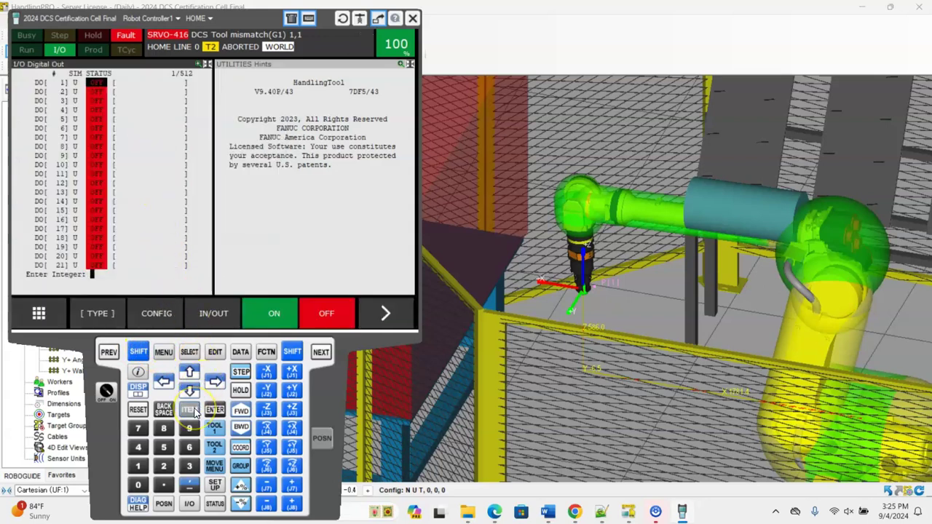
{"action": "type", "text": "150"}
{"action": "key", "text": "Return"}
Step: In the right pane, open the details of DCS Cartesian position check No. 6
{"action": "left_click", "coordinate": [307, 217]}
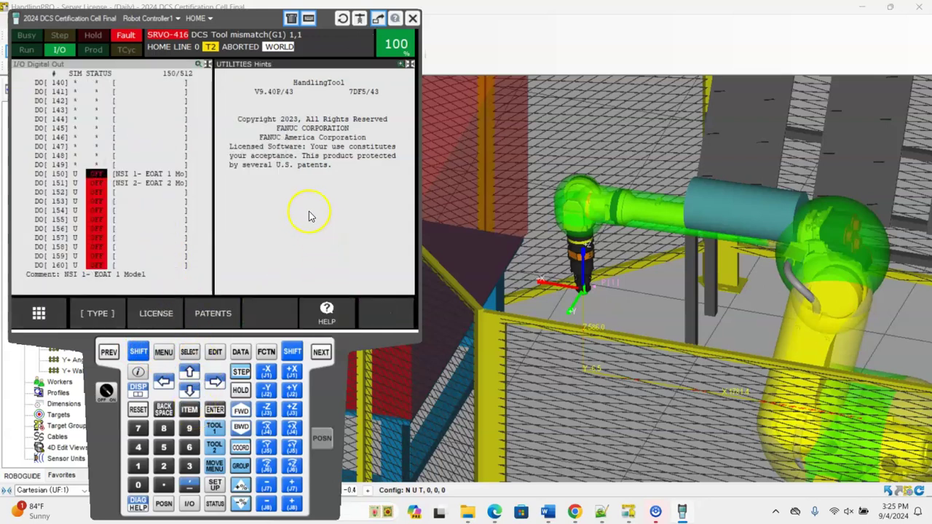
{"action": "left_click", "coordinate": [169, 361]}
{"action": "left_click", "coordinate": [59, 250]}
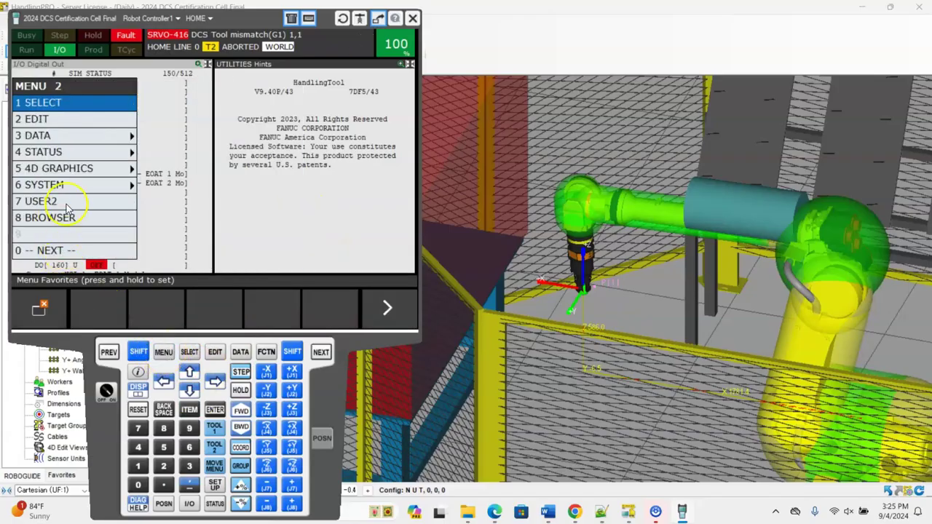
{"action": "left_click", "coordinate": [67, 187]}
{"action": "left_click", "coordinate": [240, 181]}
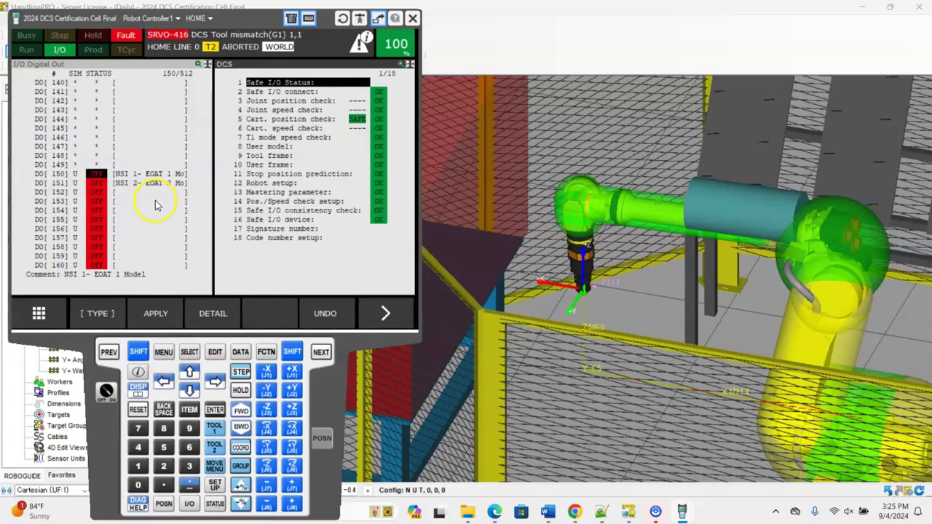
{"action": "left_click", "coordinate": [278, 120]}
{"action": "left_click", "coordinate": [218, 313]}
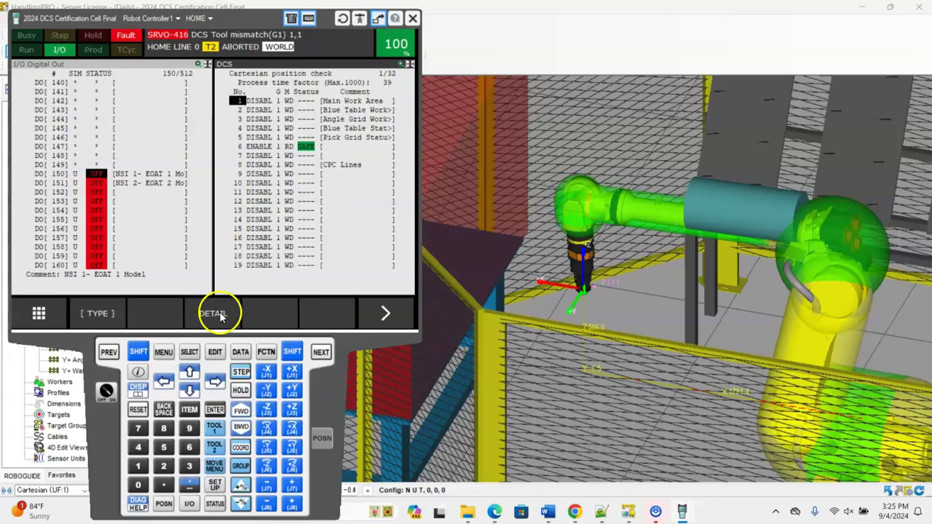
{"action": "left_click", "coordinate": [258, 149]}
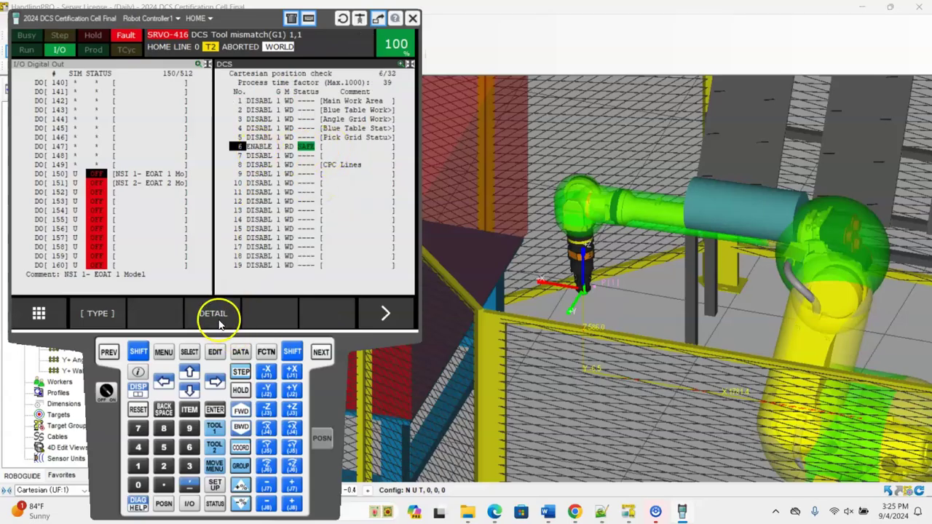
{"action": "left_click", "coordinate": [226, 315]}
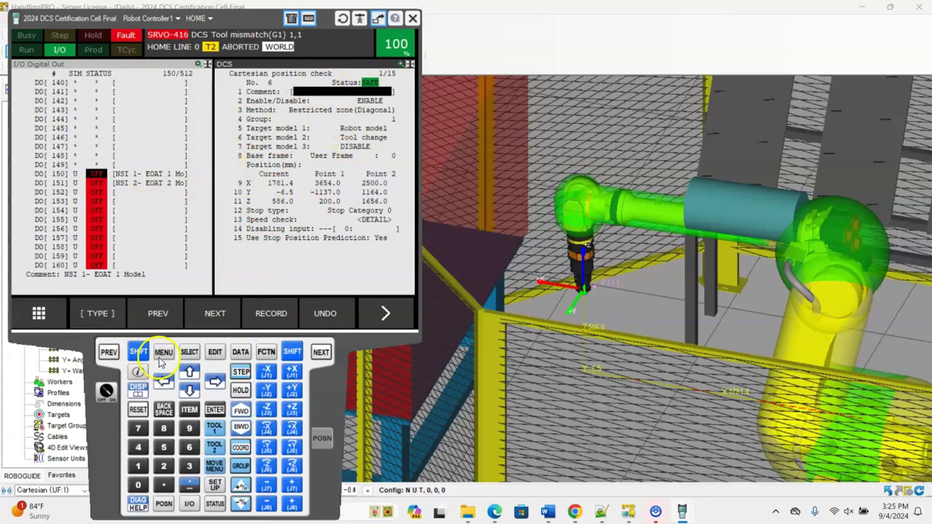
Step: Turn DO[150] on and reset the resulting DCS Tool mismatch alarm
{"action": "left_click", "coordinate": [97, 178]}
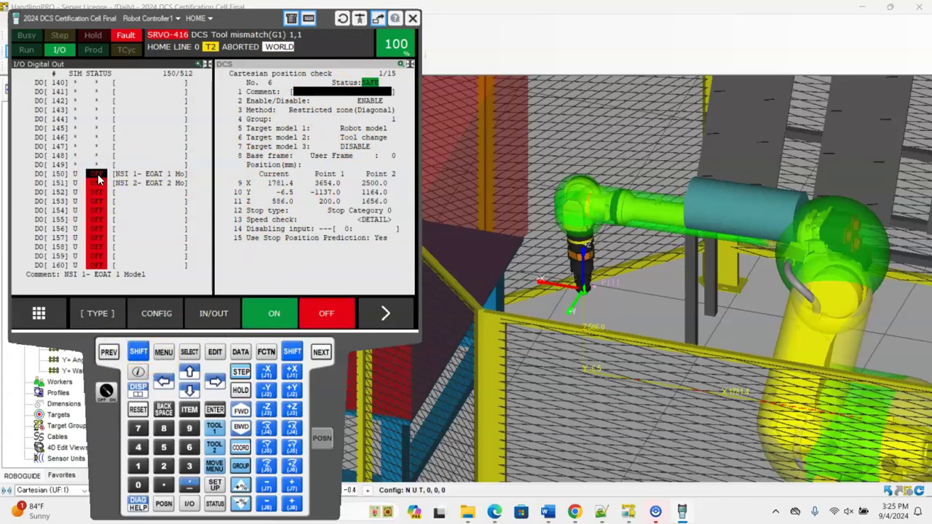
{"action": "left_click", "coordinate": [271, 313]}
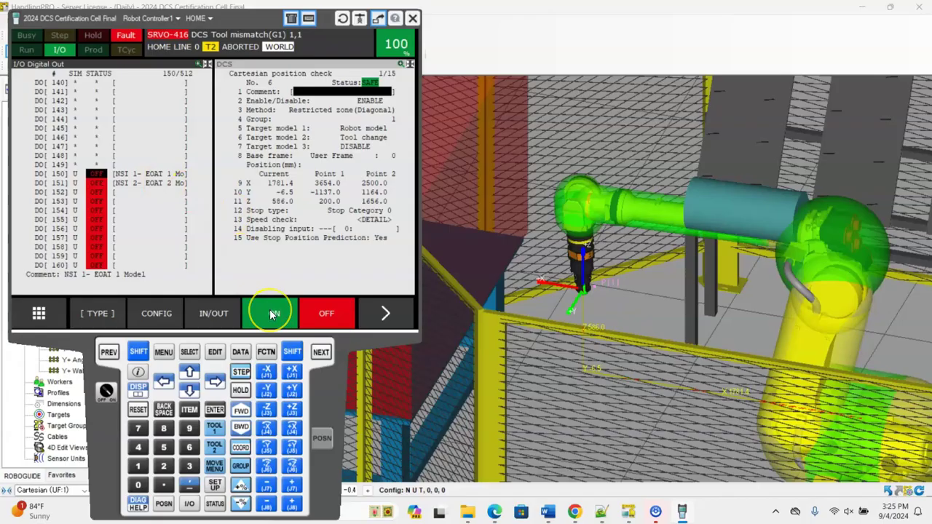
{"action": "left_click", "coordinate": [557, 267]}
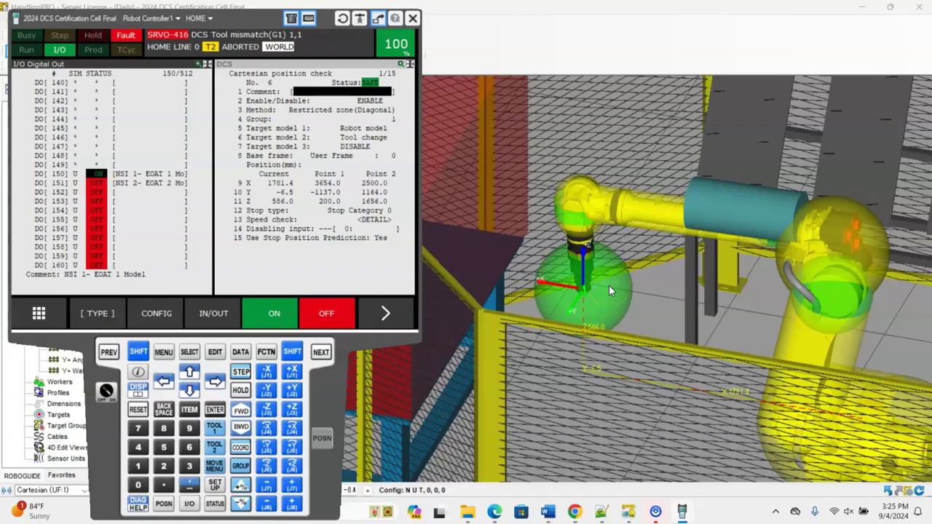
{"action": "left_click", "coordinate": [139, 352]}
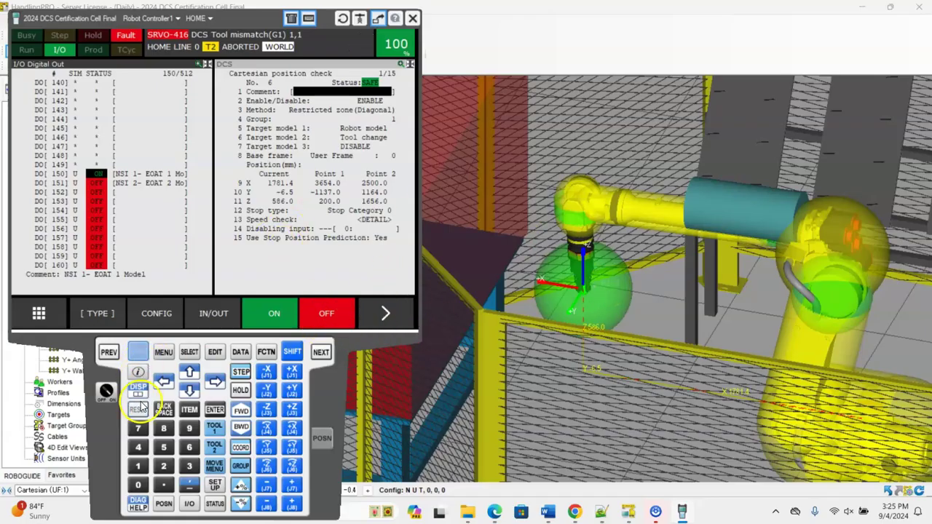
{"action": "left_click", "coordinate": [139, 409]}
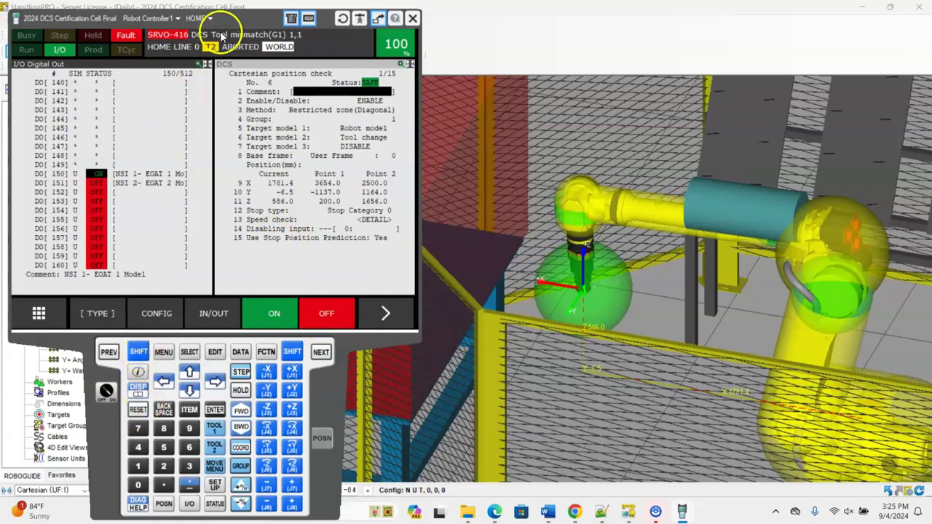
{"action": "left_click", "coordinate": [234, 46]}
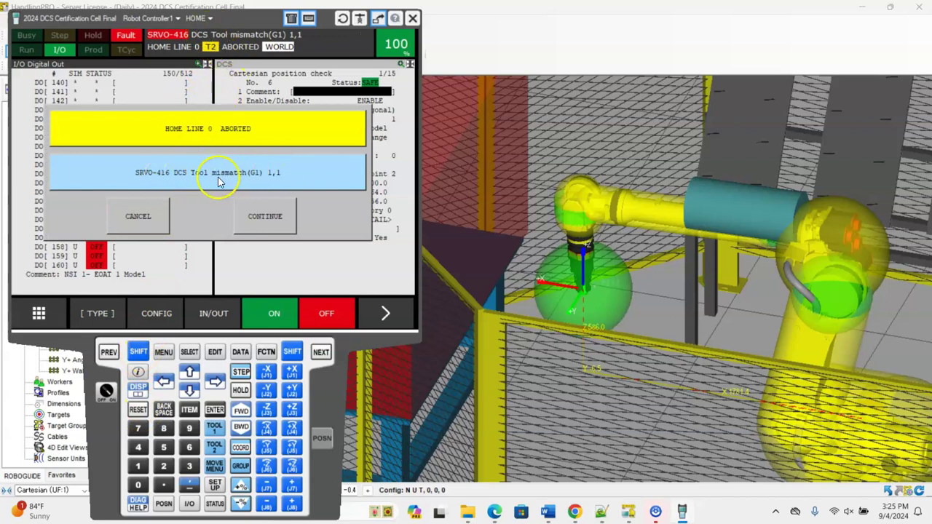
{"action": "left_click", "coordinate": [150, 214]}
{"action": "left_click", "coordinate": [138, 351]}
{"action": "left_click", "coordinate": [139, 409]}
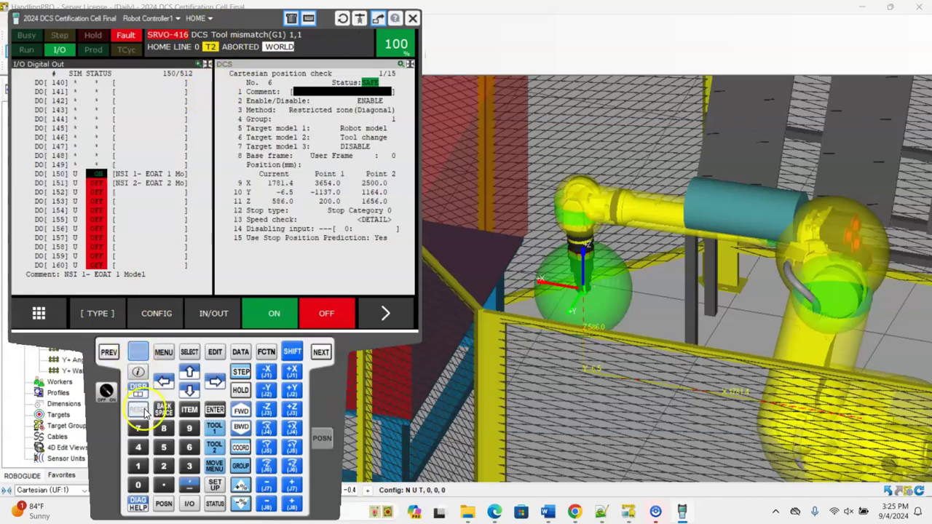
Step: Turn DO[150] off and DO[151] on
{"action": "left_click", "coordinate": [113, 187]}
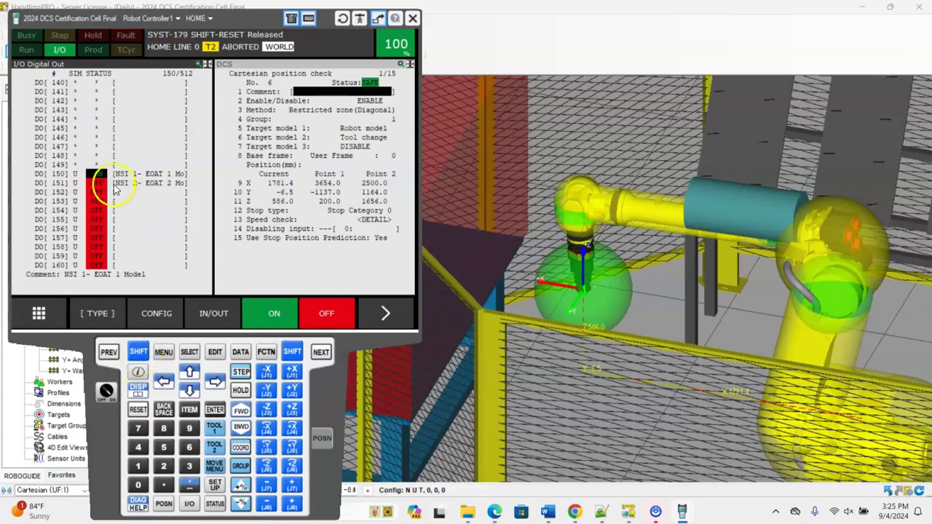
{"action": "left_click", "coordinate": [326, 313]}
{"action": "left_click", "coordinate": [99, 185]}
{"action": "left_click", "coordinate": [271, 317]}
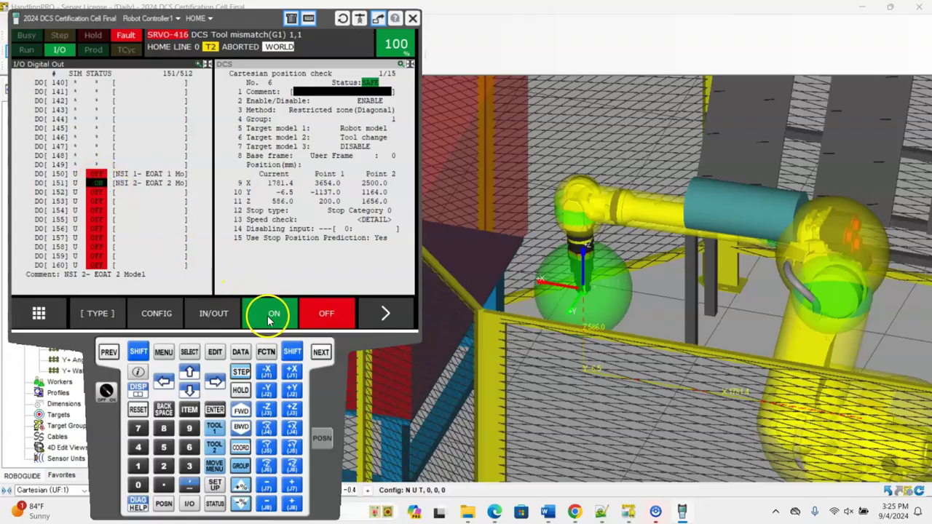
Step: Rotate the view to inspect the tool model, then set DO[151] OFF and DO[150] ON
{"action": "right_click_drag", "start_coordinate": [573, 295], "coordinate": [643, 295]}
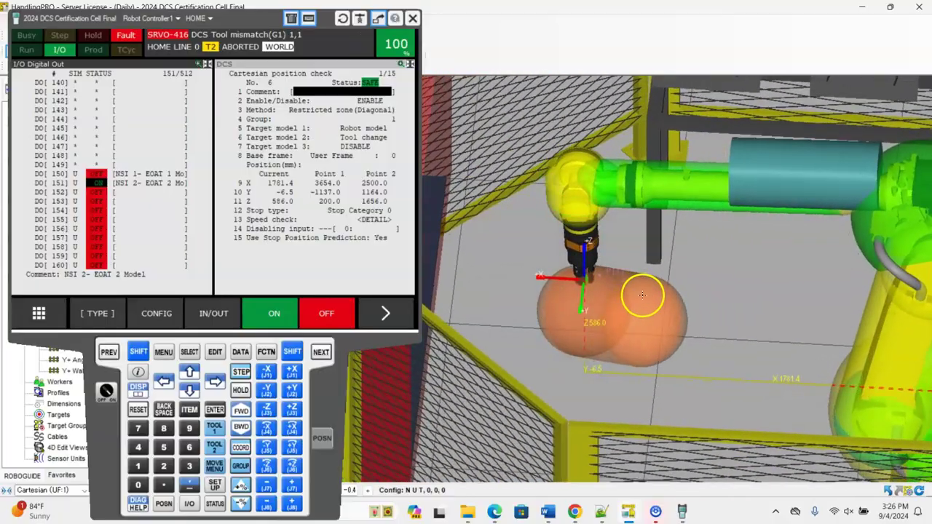
{"action": "left_click", "coordinate": [95, 182]}
{"action": "left_click", "coordinate": [335, 318]}
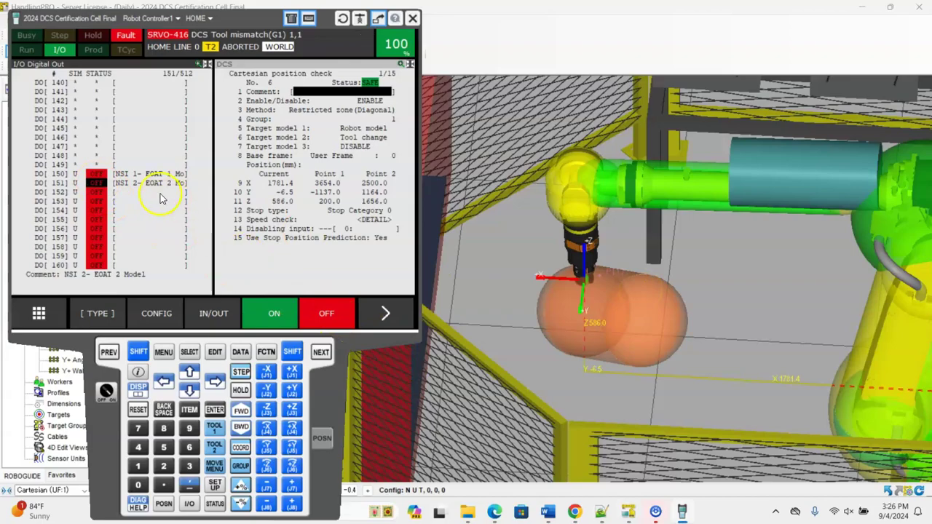
{"action": "left_click", "coordinate": [102, 176]}
{"action": "left_click", "coordinate": [275, 312]}
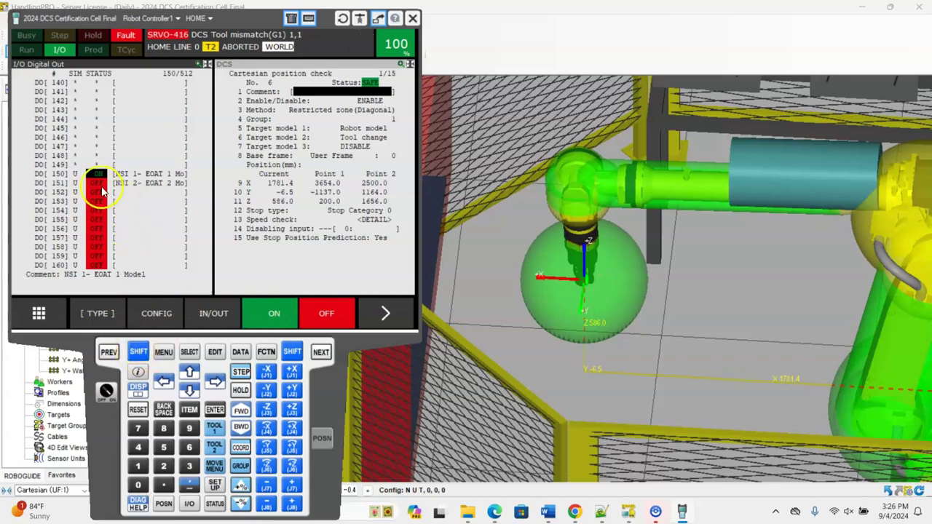
{"action": "left_click", "coordinate": [146, 356]}
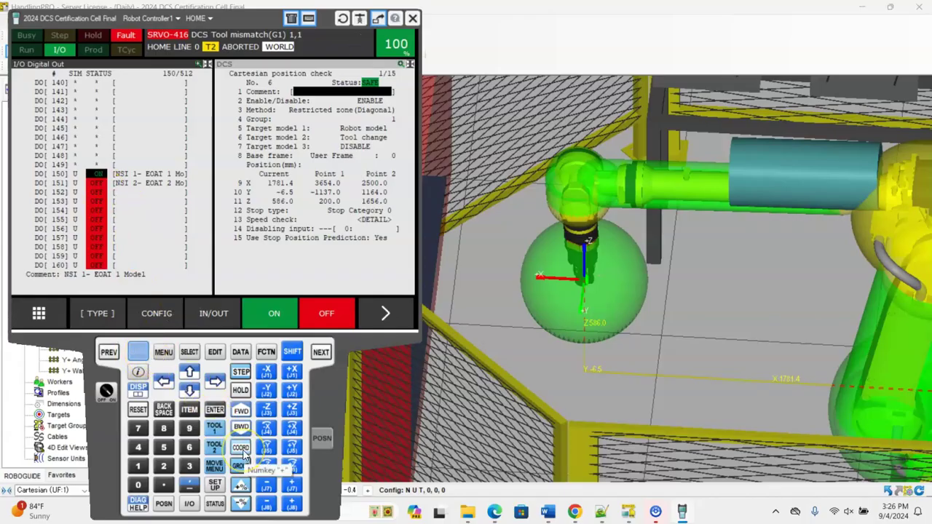
Step: Select and confirm the Tool frame entry in the Jog Coordinate popup
{"action": "left_click", "coordinate": [242, 448]}
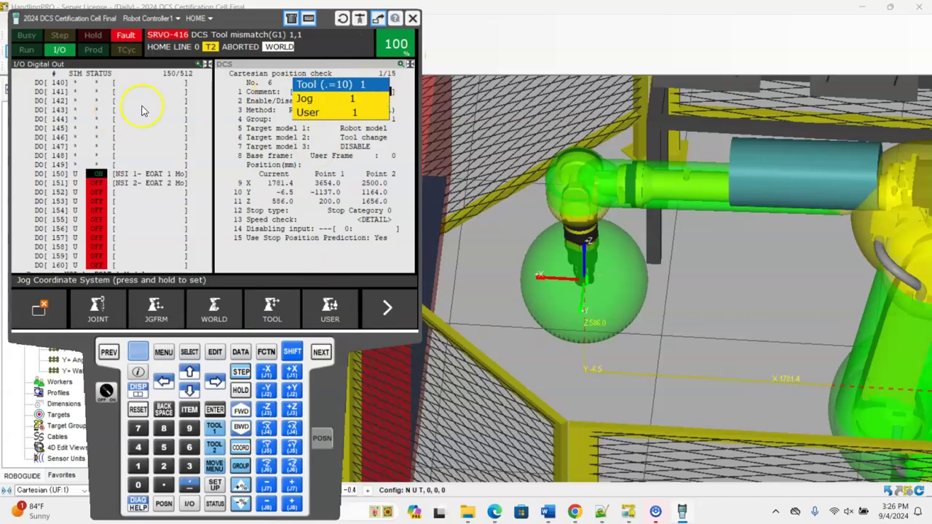
{"action": "left_click", "coordinate": [342, 87]}
{"action": "left_click", "coordinate": [340, 86]}
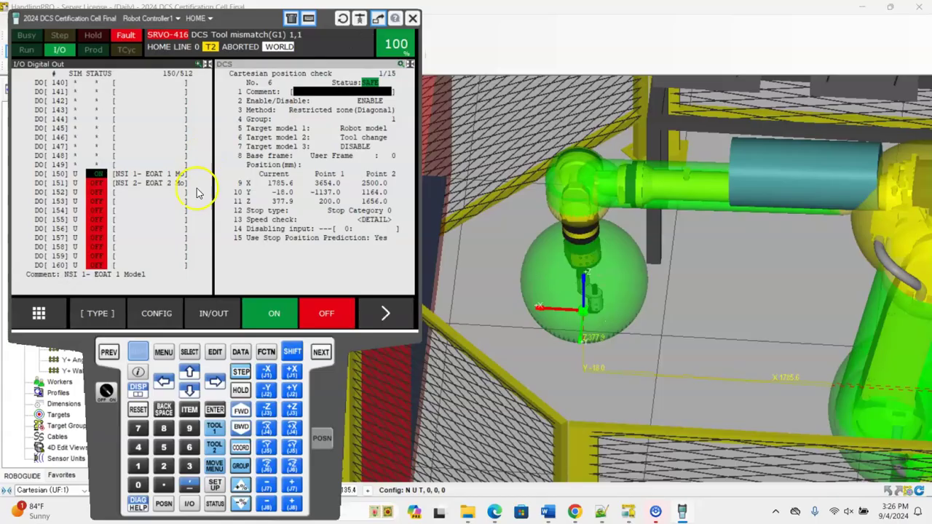